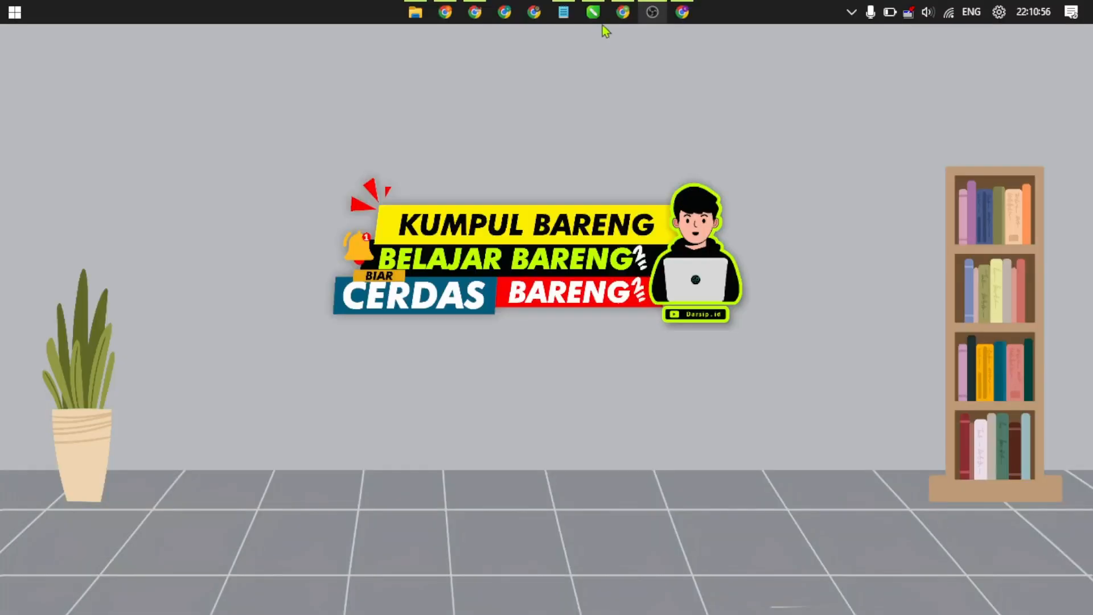
Step: Switch to the Chrome window showing Pengelolaan Kinerja and open the Guru section's Sebagai Pegawai page
{"action": "left_click", "coordinate": [620, 14]}
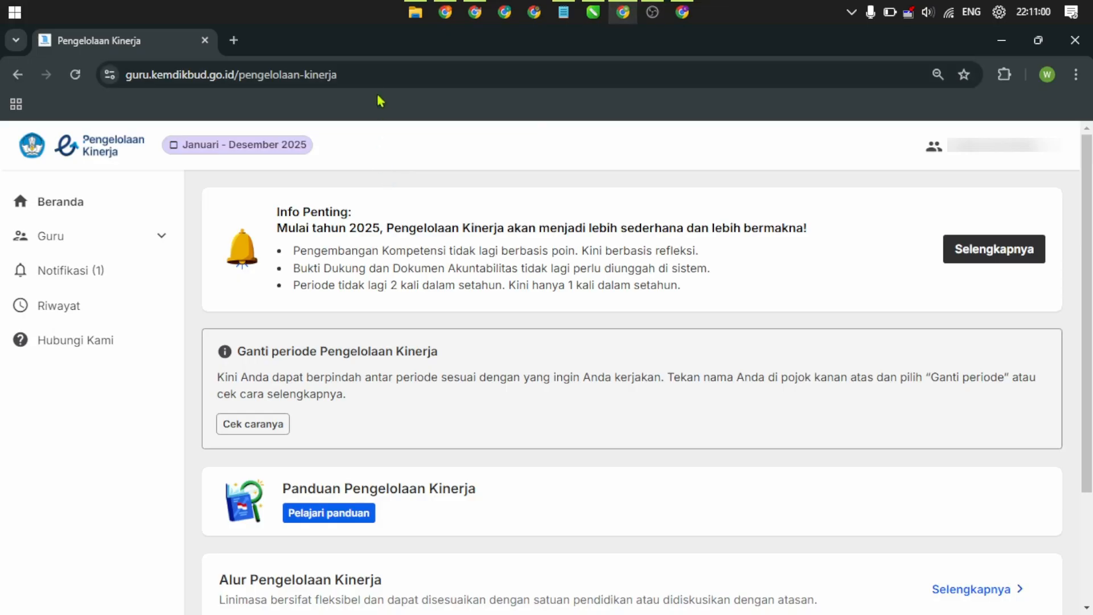
{"action": "left_click", "coordinate": [376, 71]}
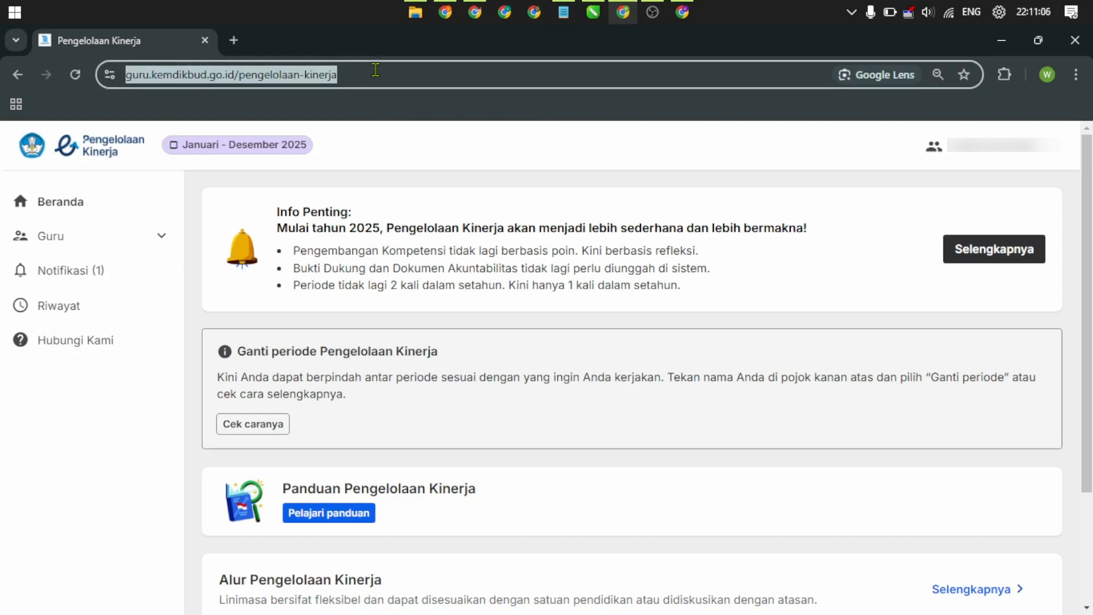
{"action": "left_click", "coordinate": [413, 143]}
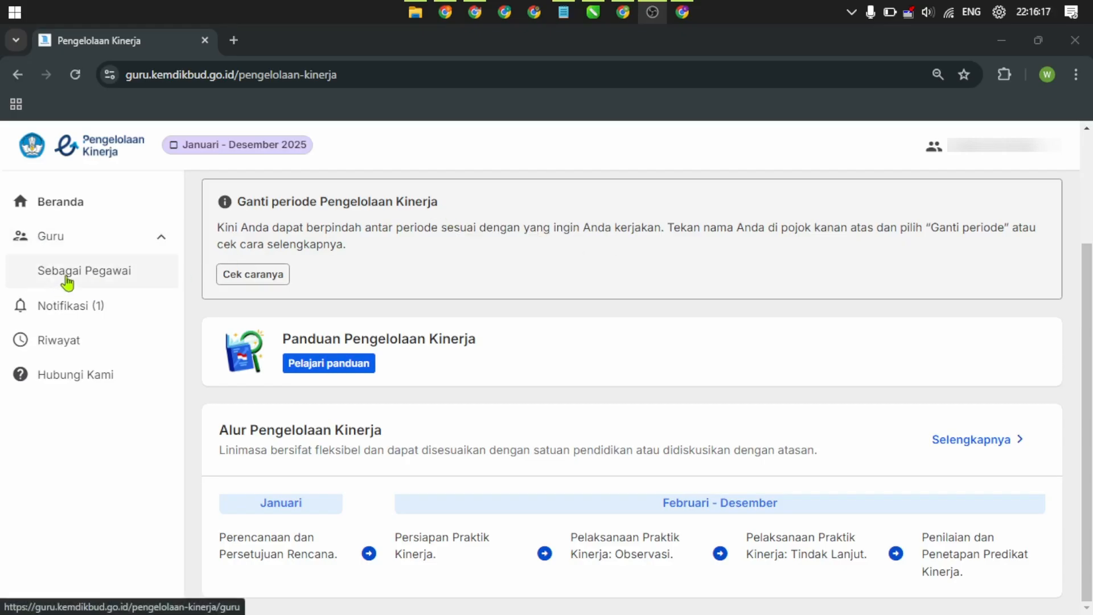
{"action": "left_click", "coordinate": [67, 272]}
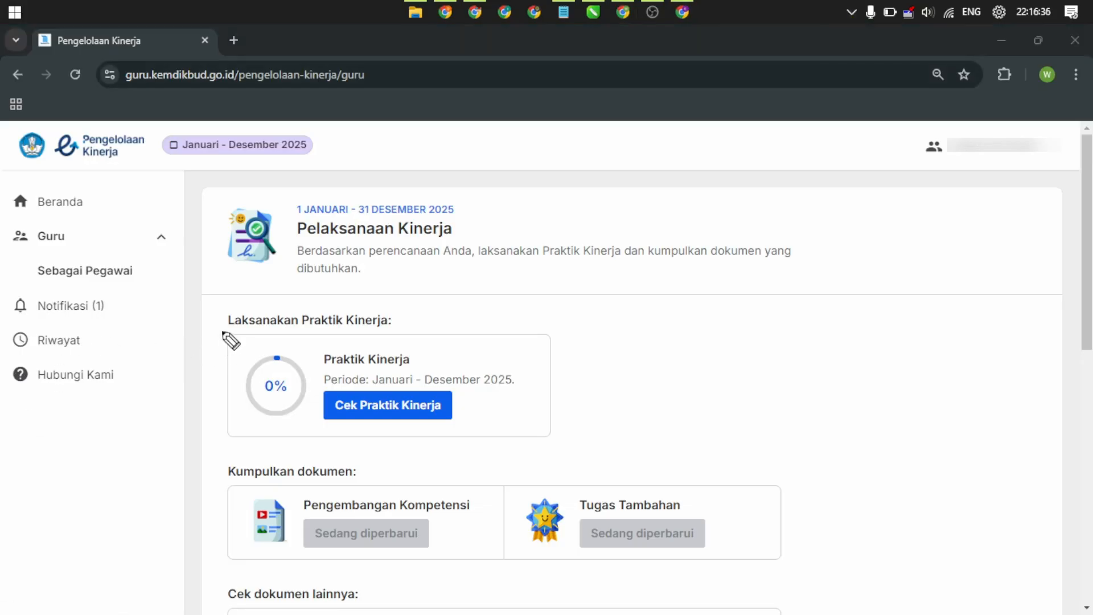
Step: Open the Praktik Kinerja details for January–December 2025 from the Pelaksanaan Kinerja page
{"action": "left_click_drag", "start_coordinate": [221, 330], "coordinate": [387, 328]}
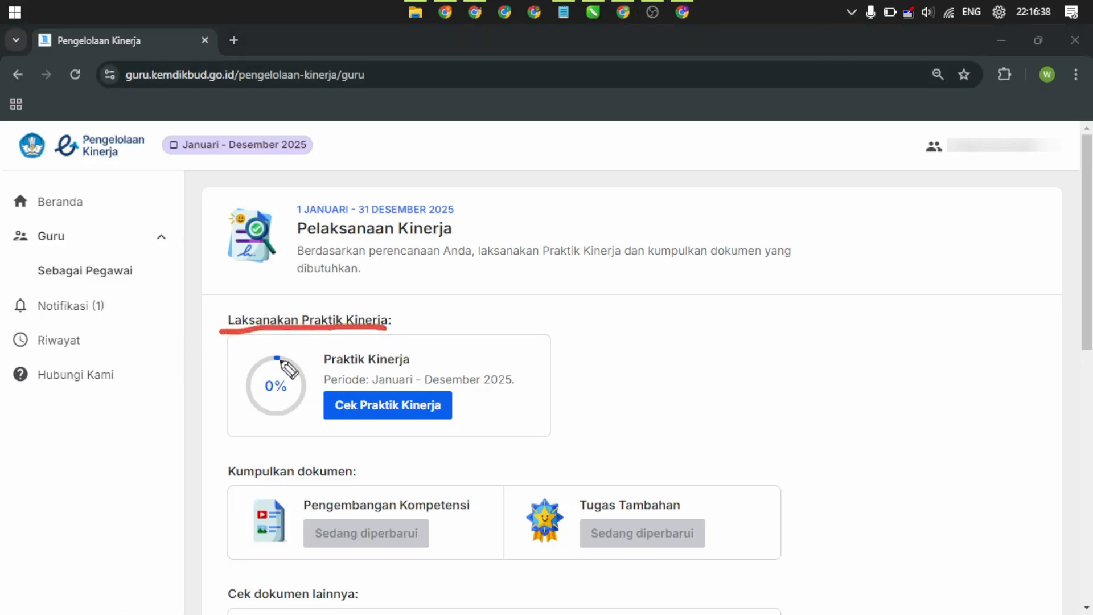
{"action": "mouse_move", "coordinate": [276, 339]}
{"action": "left_mouse_down"}
{"action": "mouse_move", "coordinate": [237, 398]}
{"action": "mouse_move", "coordinate": [312, 430]}
{"action": "mouse_move", "coordinate": [272, 337]}
{"action": "left_mouse_up"}
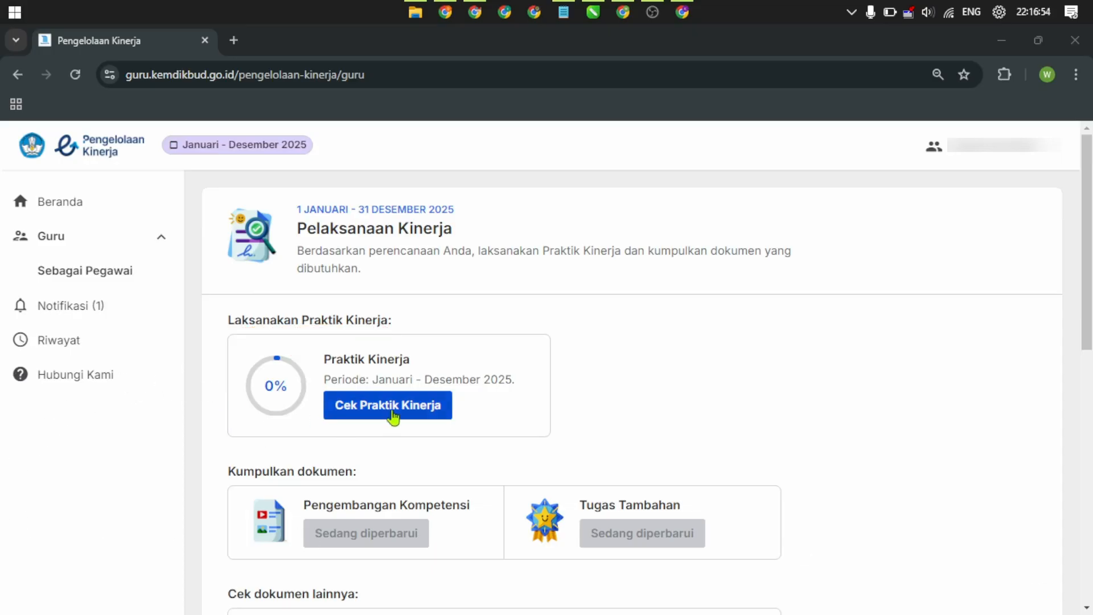
{"action": "left_click", "coordinate": [393, 416]}
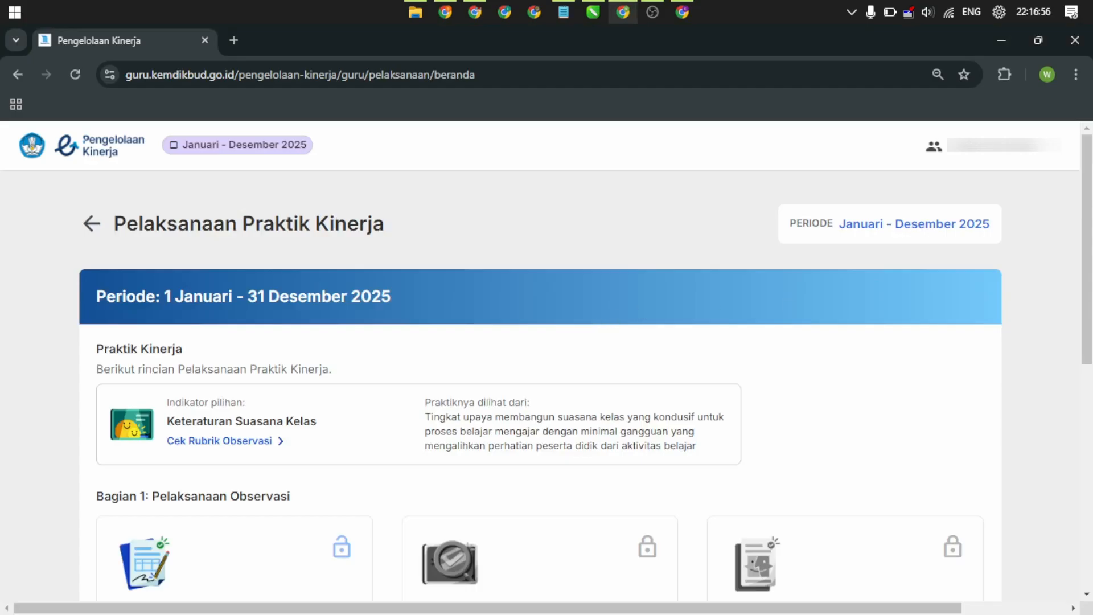
Step: Review the chosen indicator and the Isi Dokumen Persiapan description under Bagian 1: Pelaksanaan Observasi
{"action": "left_click_drag", "start_coordinate": [1088, 279], "coordinate": [1087, 320]}
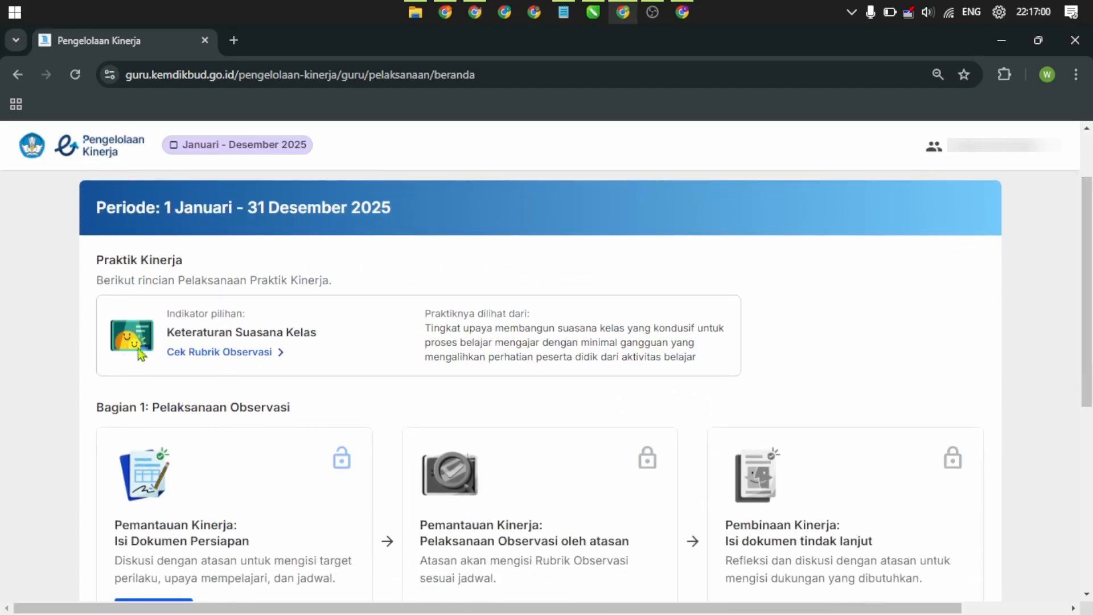
{"action": "left_click_drag", "start_coordinate": [175, 334], "coordinate": [330, 339]}
{"action": "left_click", "coordinate": [67, 370]}
{"action": "left_click_drag", "start_coordinate": [1086, 327], "coordinate": [1081, 359]}
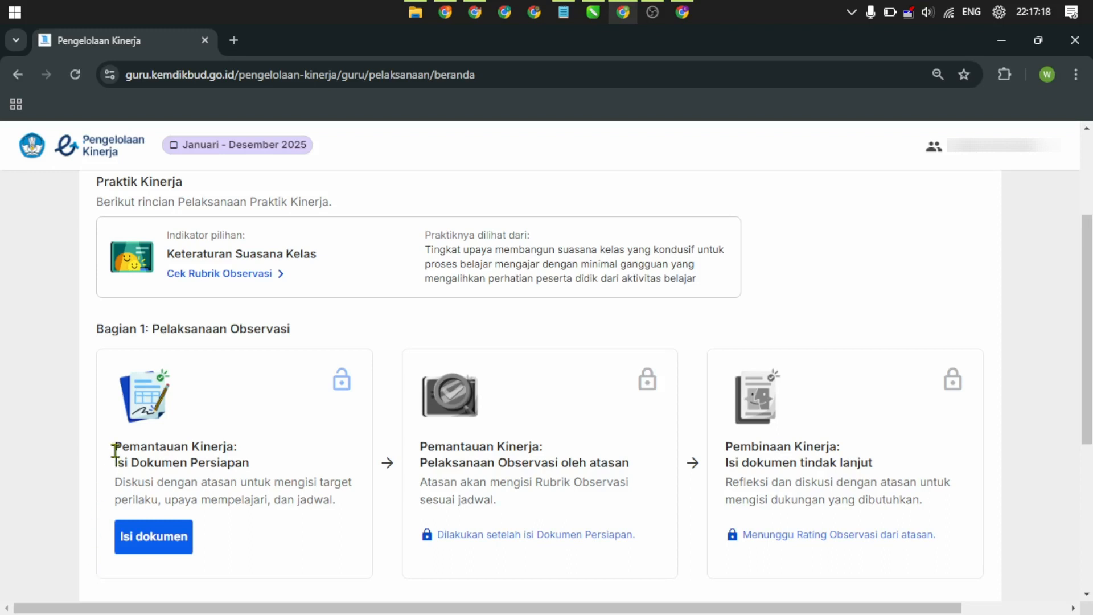
{"action": "left_click_drag", "start_coordinate": [114, 448], "coordinate": [237, 447]}
{"action": "left_click_drag", "start_coordinate": [115, 462], "coordinate": [254, 464]}
{"action": "left_click_drag", "start_coordinate": [115, 484], "coordinate": [211, 510]}
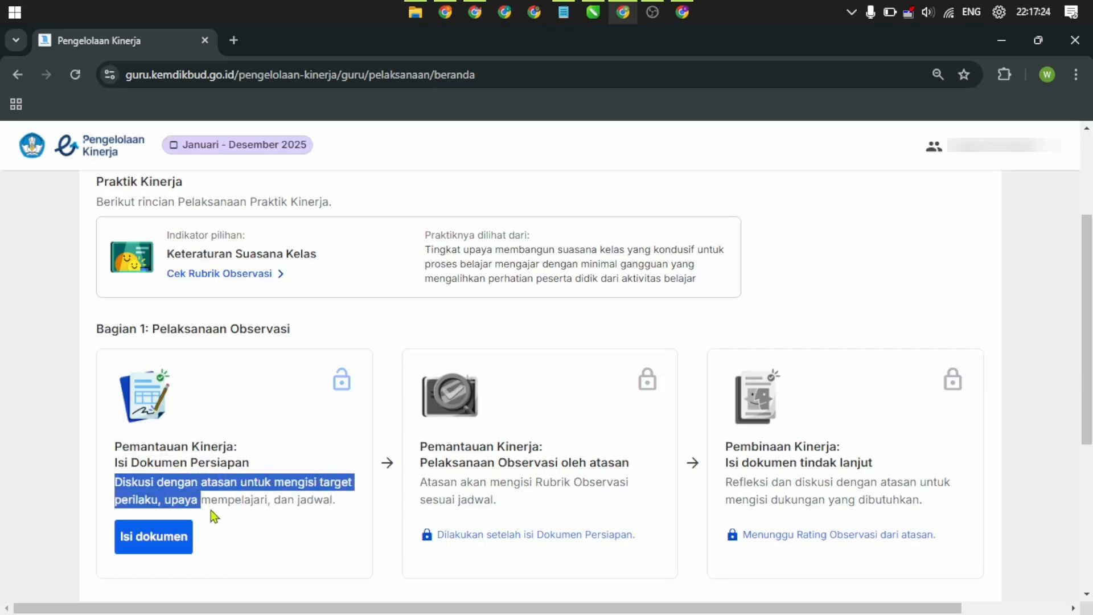
{"action": "left_click", "coordinate": [347, 504]}
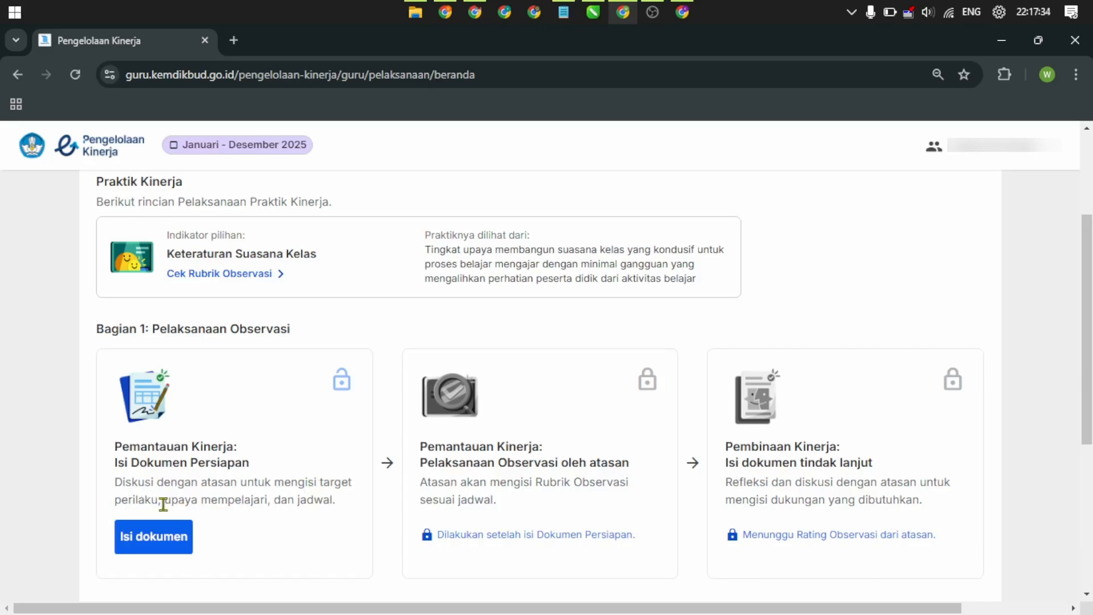
{"action": "left_click_drag", "start_coordinate": [165, 505], "coordinate": [337, 506]}
{"action": "left_click", "coordinate": [339, 504]}
Step: Open the Isi Dokumen Persiapan form and select all three Target Perilaku: positive communication, grouping strategy, and class rules/agreements
{"action": "left_click", "coordinate": [151, 539]}
{"action": "left_click_drag", "start_coordinate": [1075, 270], "coordinate": [1066, 357]}
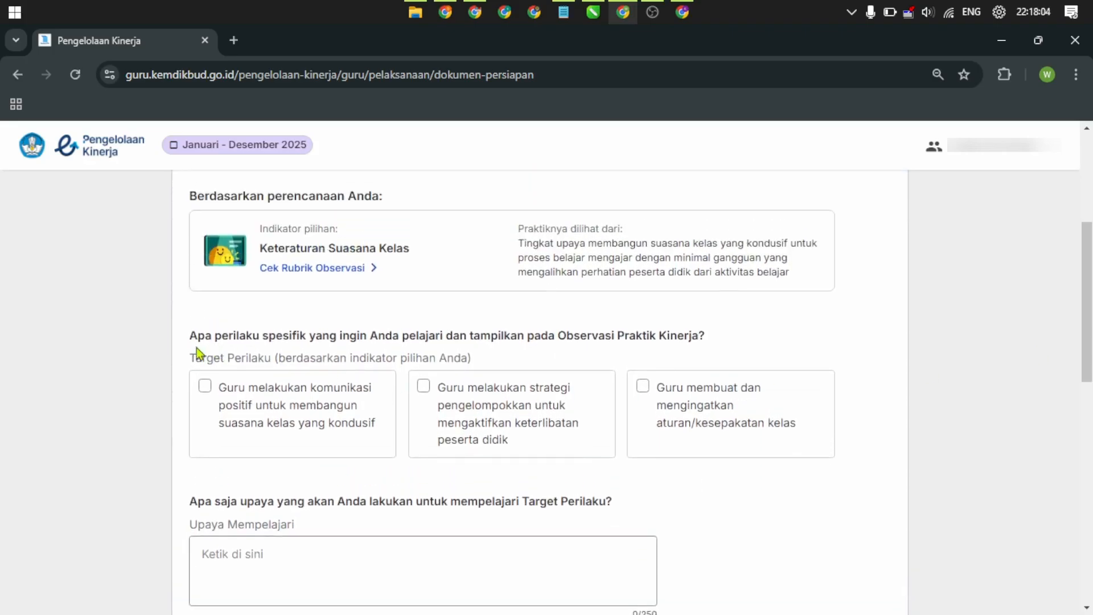
{"action": "left_click_drag", "start_coordinate": [198, 336], "coordinate": [718, 346]}
{"action": "left_click", "coordinate": [204, 394]}
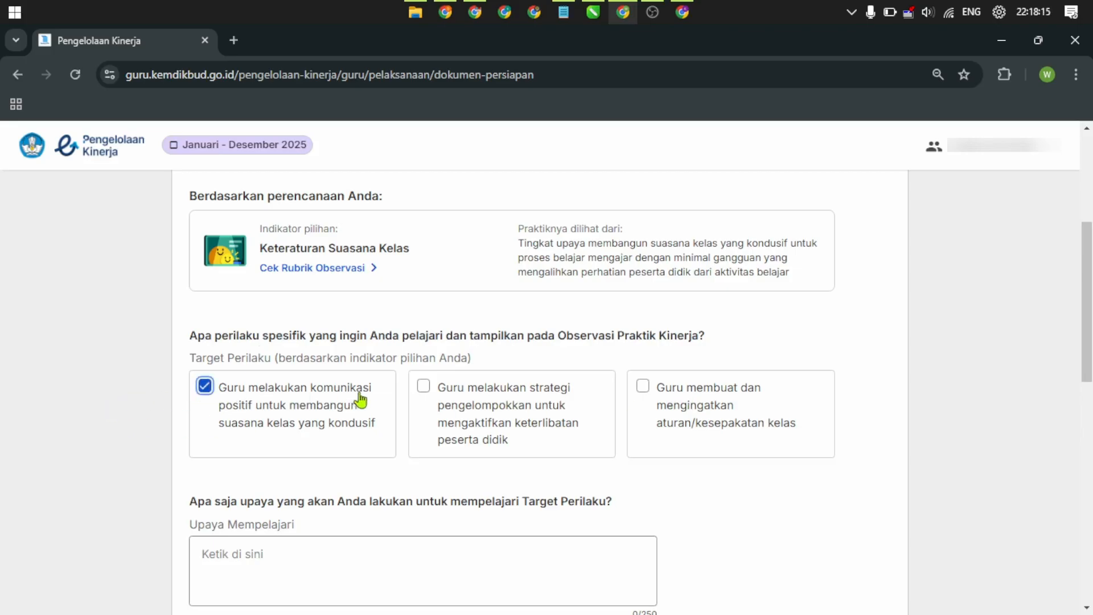
{"action": "left_click", "coordinate": [429, 390]}
{"action": "left_click", "coordinate": [642, 389]}
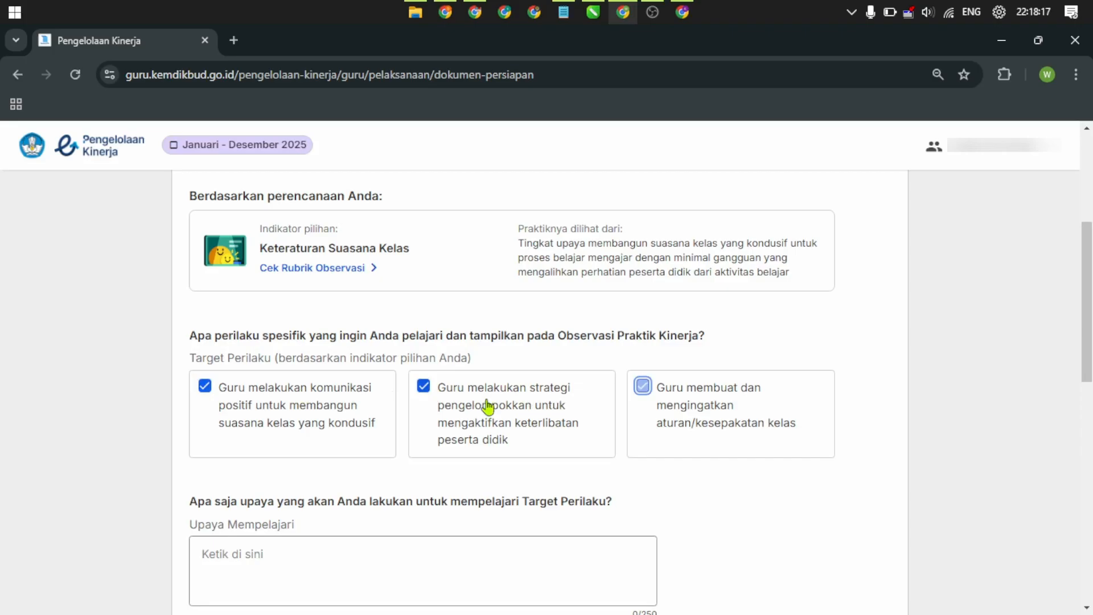
{"action": "left_click", "coordinate": [428, 393]}
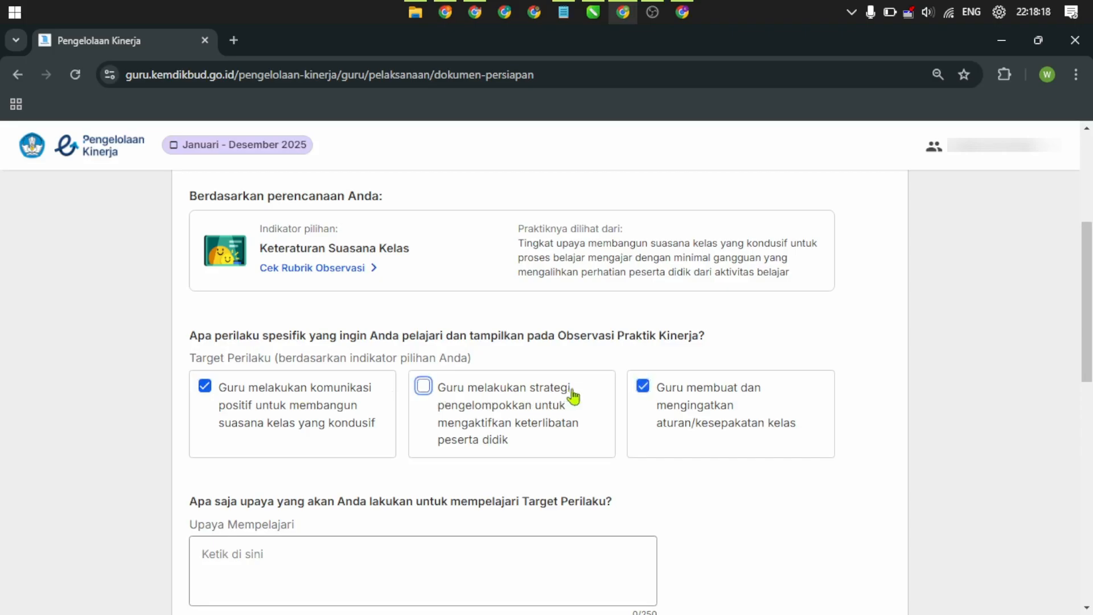
{"action": "left_click", "coordinate": [424, 387]}
{"action": "left_click", "coordinate": [645, 396]}
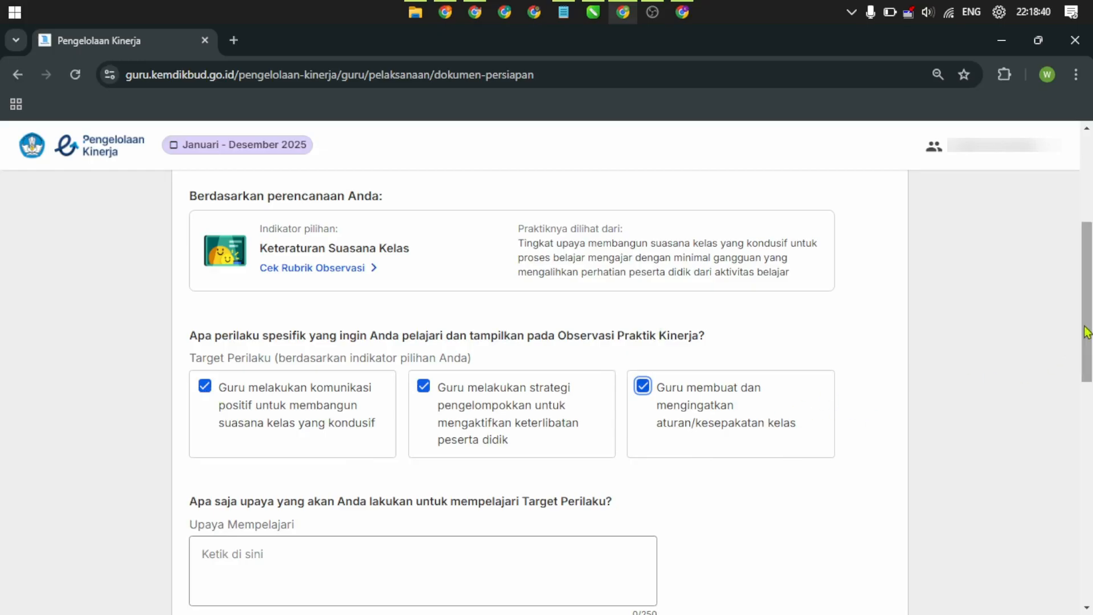
Step: Open the observation rubric and copy the three recommended behaviours (Perilaku yang Dianjurkan) listed under target behaviour 1
{"action": "left_click_drag", "start_coordinate": [1085, 330], "coordinate": [1084, 388]}
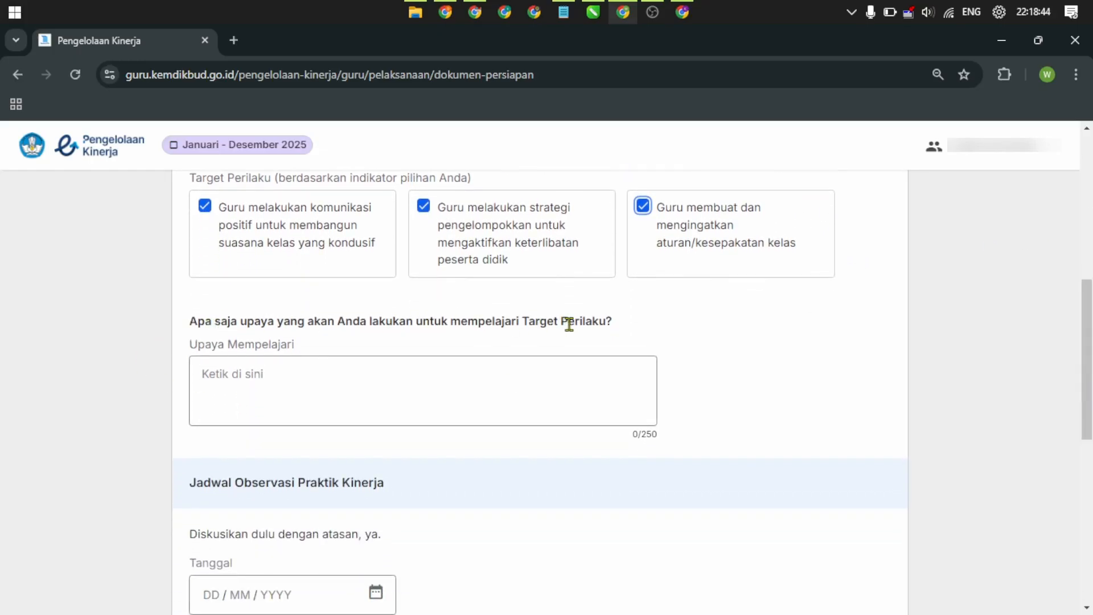
{"action": "left_click_drag", "start_coordinate": [567, 322], "coordinate": [623, 327]}
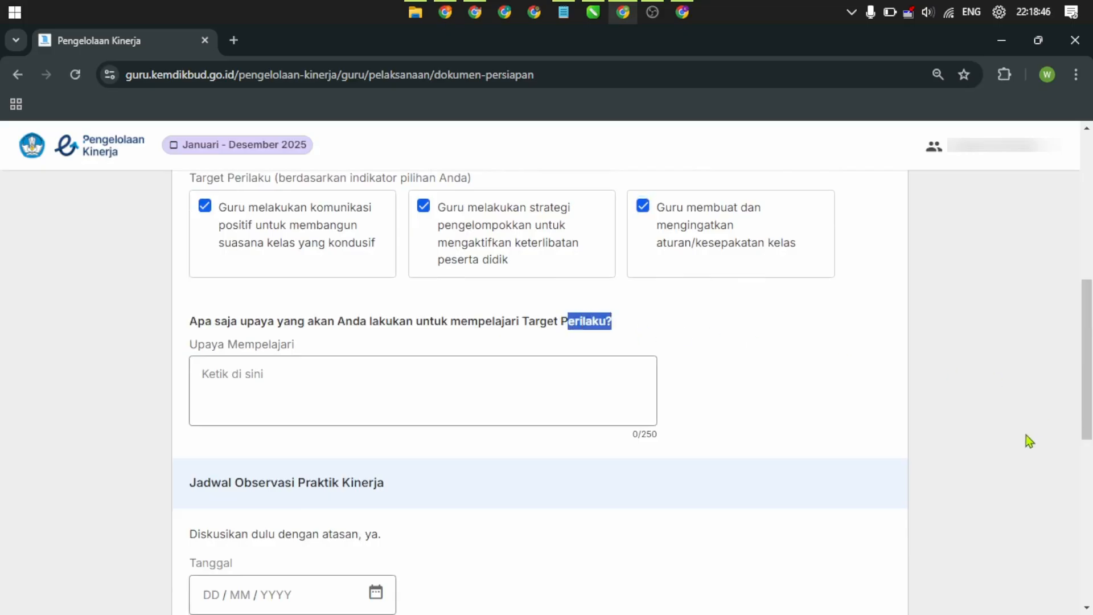
{"action": "left_click_drag", "start_coordinate": [1085, 371], "coordinate": [1065, 294]}
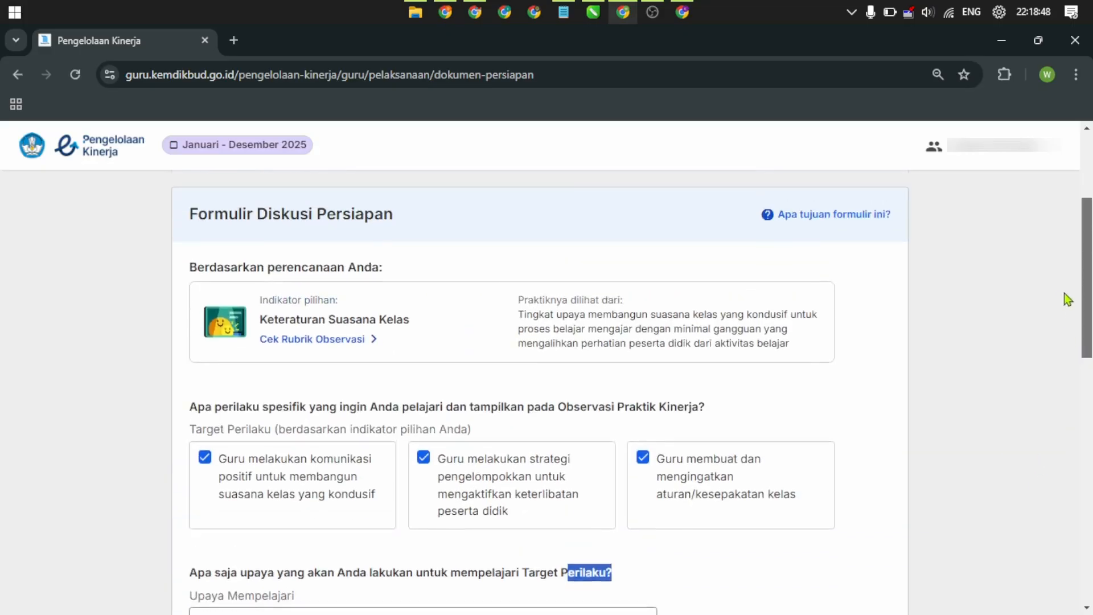
{"action": "left_click", "coordinate": [319, 344]}
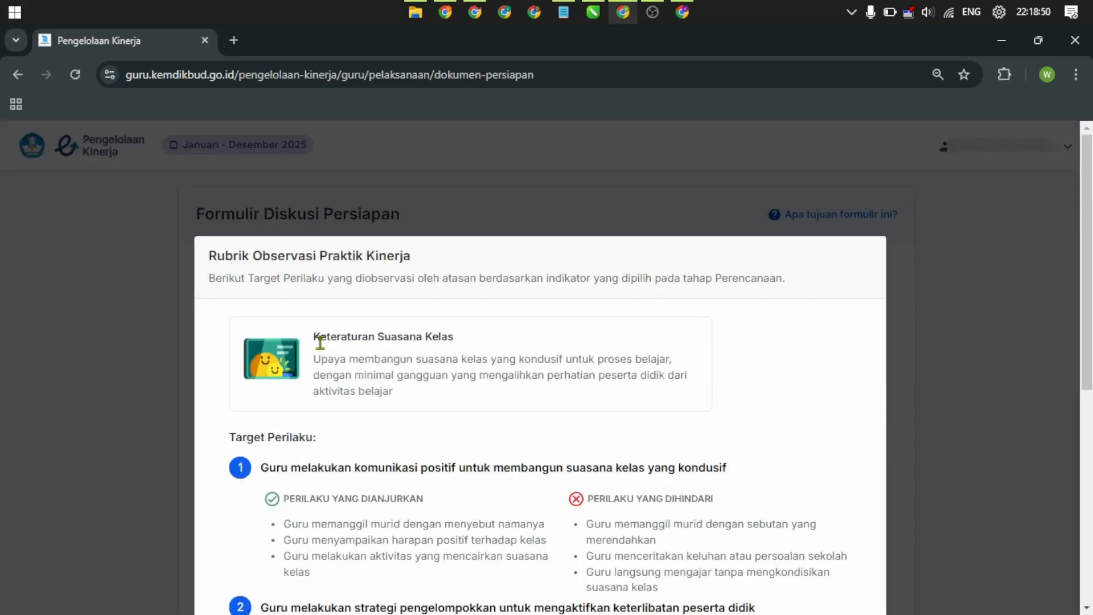
{"action": "scroll", "coordinate": [447, 410], "scroll_direction": "down", "scroll_amount": 4}
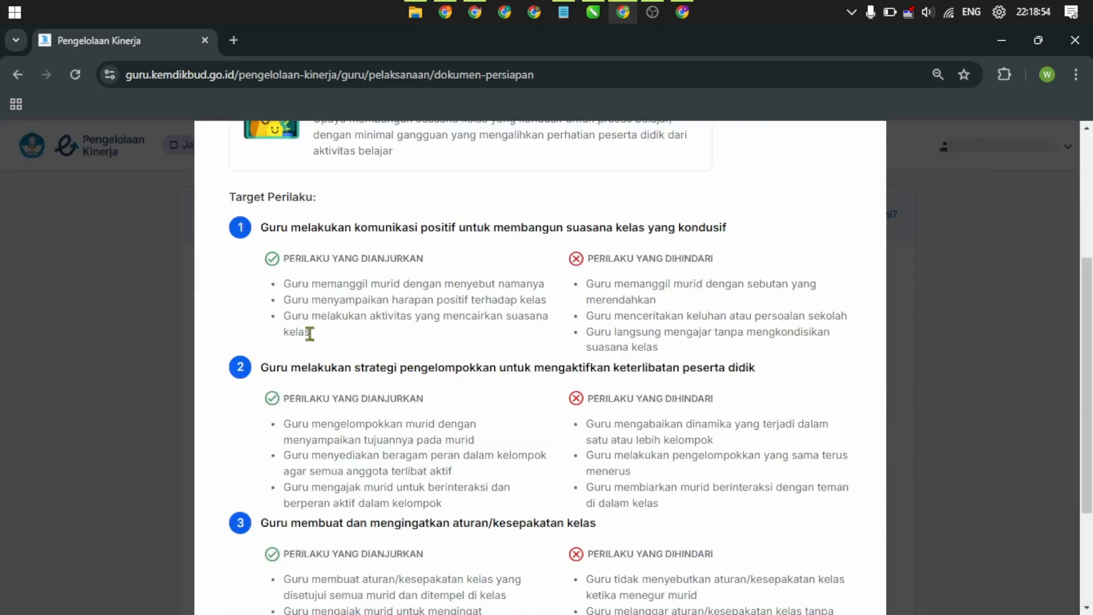
{"action": "left_click_drag", "start_coordinate": [310, 332], "coordinate": [284, 283]}
{"action": "key", "text": "ctrl+c"}
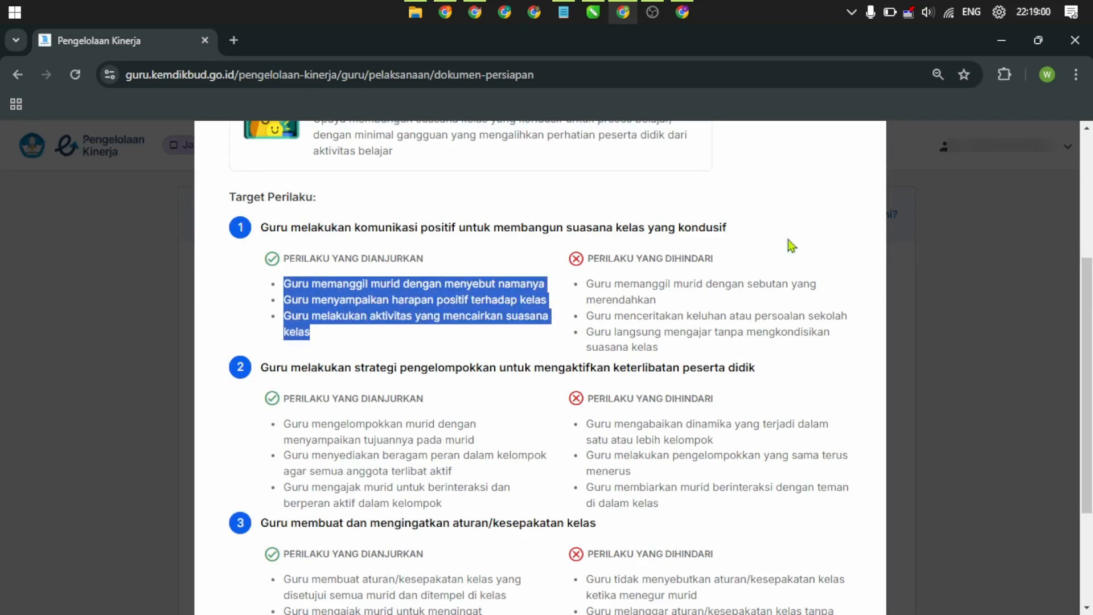
Step: Close the rubric and paste the copied recommended behaviours into the Upaya Mempelajari answer
{"action": "scroll", "coordinate": [870, 373], "scroll_direction": "down", "scroll_amount": 3}
{"action": "left_click", "coordinate": [846, 554]}
{"action": "scroll", "coordinate": [434, 398], "scroll_direction": "down", "scroll_amount": 5}
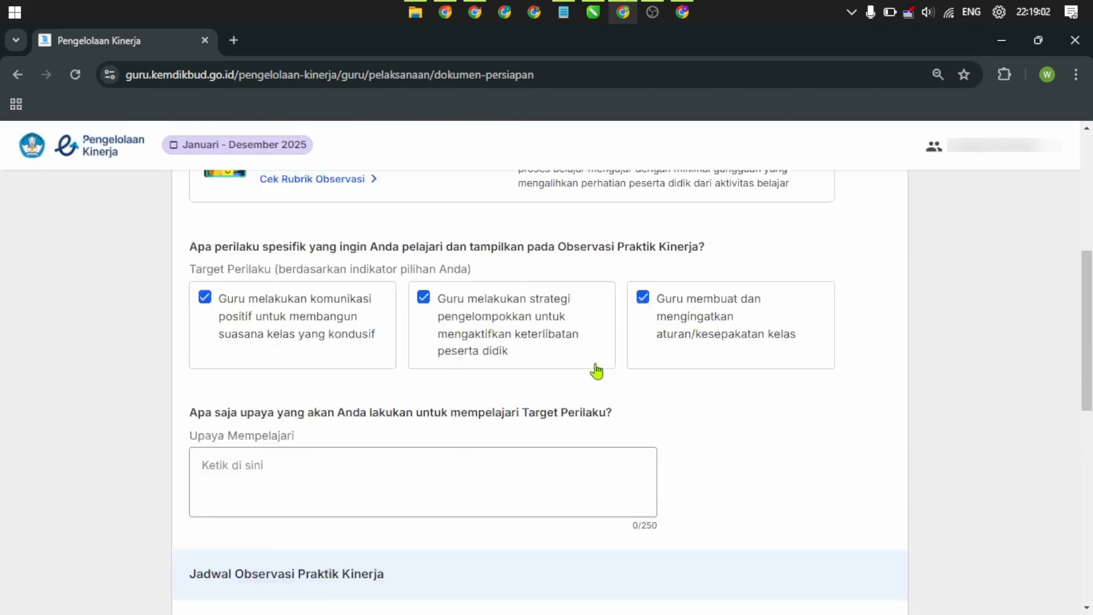
{"action": "left_click", "coordinate": [360, 317]}
{"action": "key", "text": "ctrl+v"}
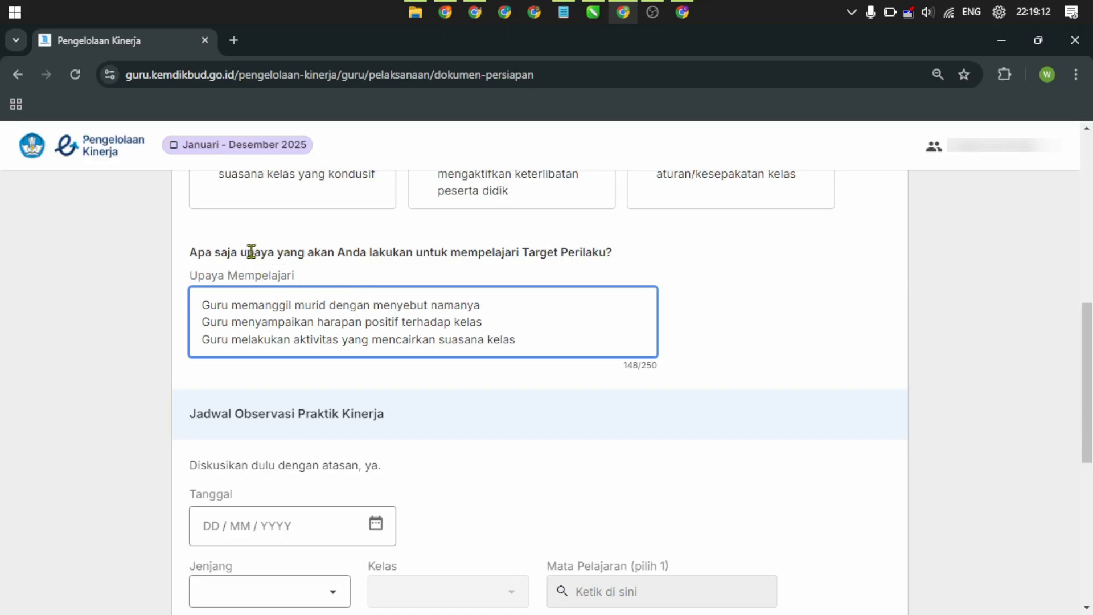
Step: Check the Upaya Mempelajari question and answer against the selected targets, and read the discussion note under Jadwal Observasi Praktik Kinerja
{"action": "left_click_drag", "start_coordinate": [246, 252], "coordinate": [627, 261]}
{"action": "left_click", "coordinate": [640, 264]}
{"action": "scroll", "coordinate": [640, 264], "scroll_direction": "up", "scroll_amount": 3}
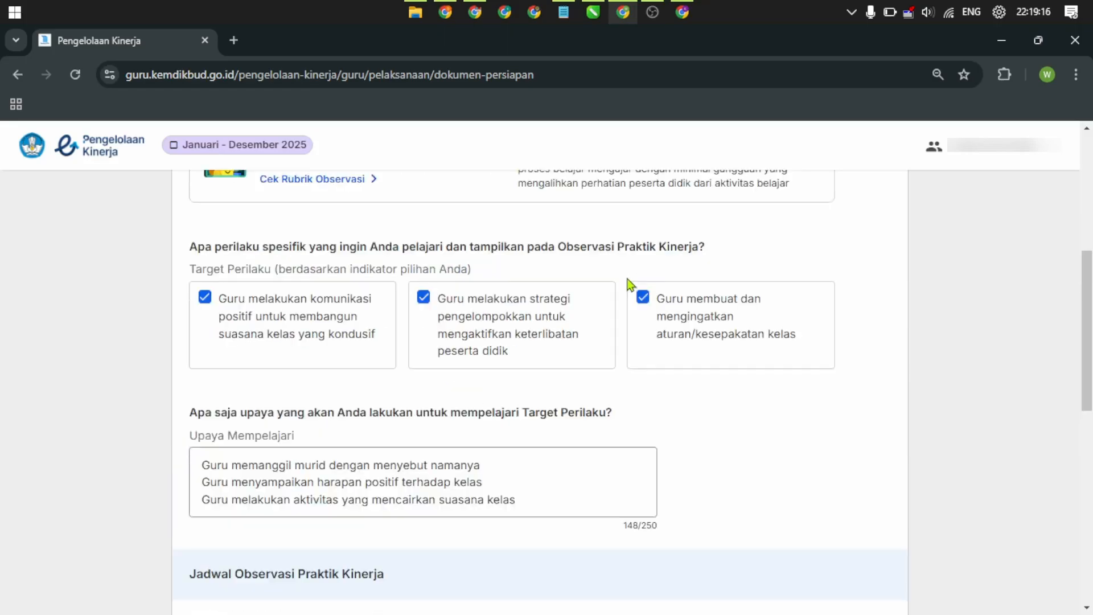
{"action": "scroll", "coordinate": [496, 333], "scroll_direction": "down", "scroll_amount": 3}
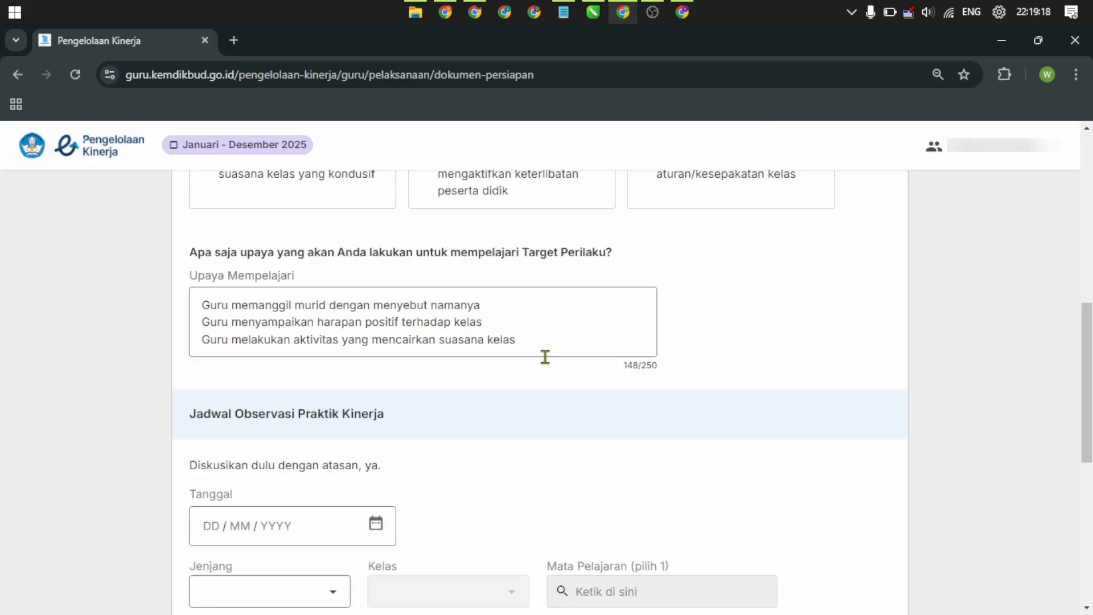
{"action": "left_click", "coordinate": [544, 341]}
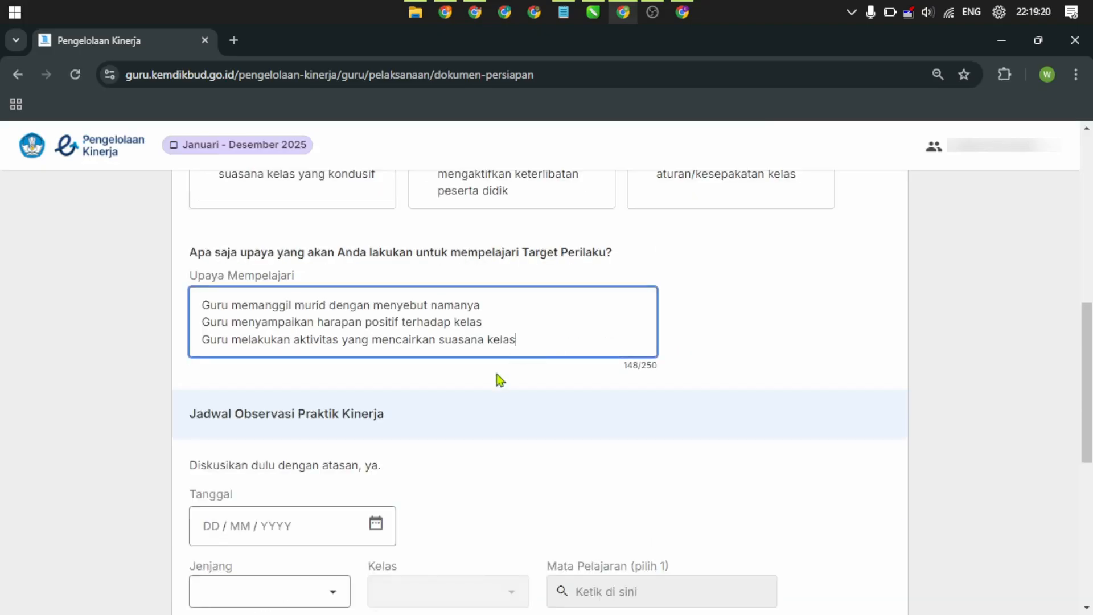
{"action": "scroll", "coordinate": [484, 382], "scroll_direction": "down", "scroll_amount": 1}
{"action": "left_click_drag", "start_coordinate": [198, 332], "coordinate": [398, 337]}
{"action": "left_click", "coordinate": [704, 337]}
{"action": "scroll", "coordinate": [1082, 419], "scroll_direction": "down", "scroll_amount": 2}
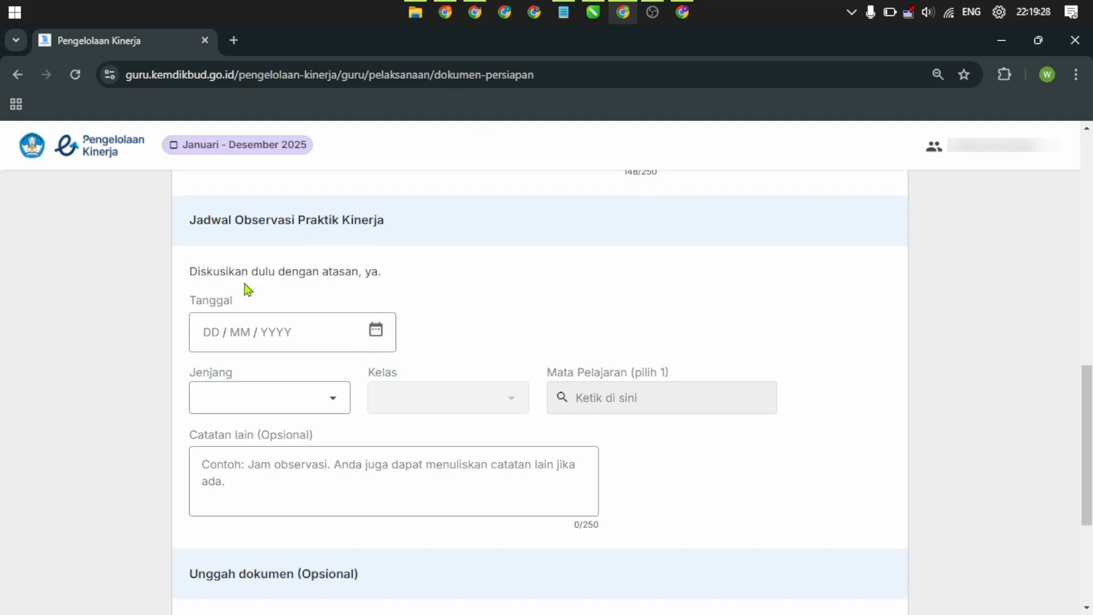
{"action": "left_click_drag", "start_coordinate": [189, 274], "coordinate": [391, 281]}
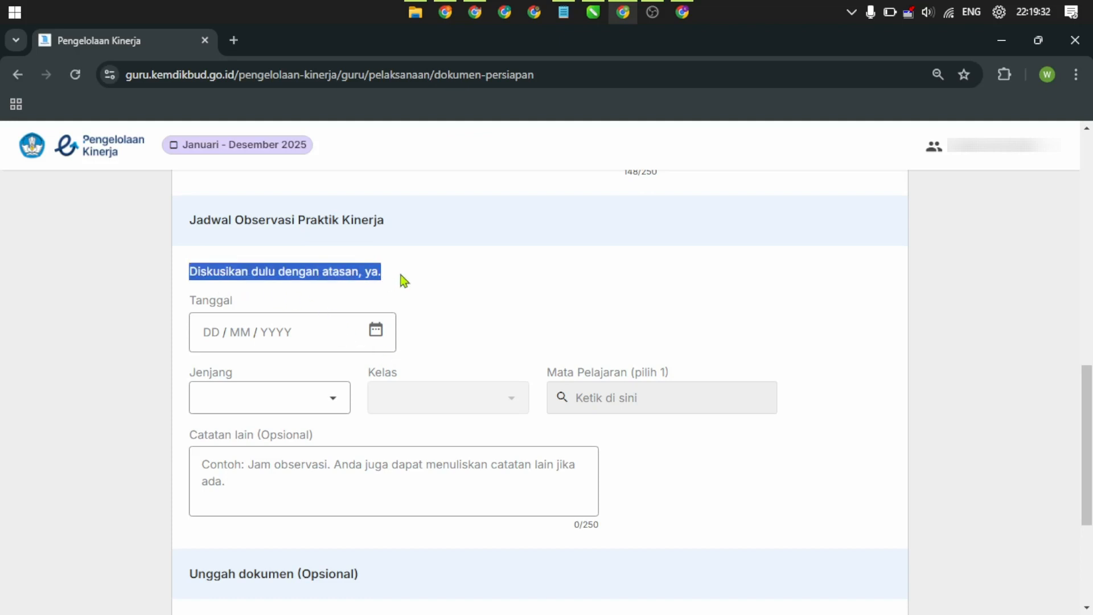
{"action": "left_click", "coordinate": [404, 280]}
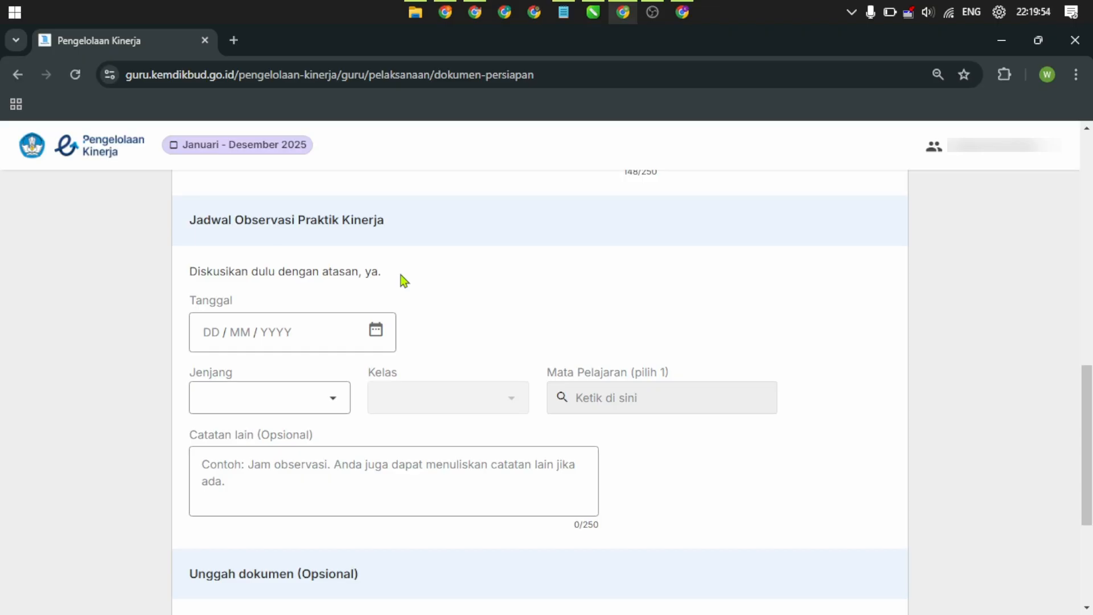
Step: Set the observation date (Tanggal) to 17/2/2025
{"action": "left_click", "coordinate": [375, 330]}
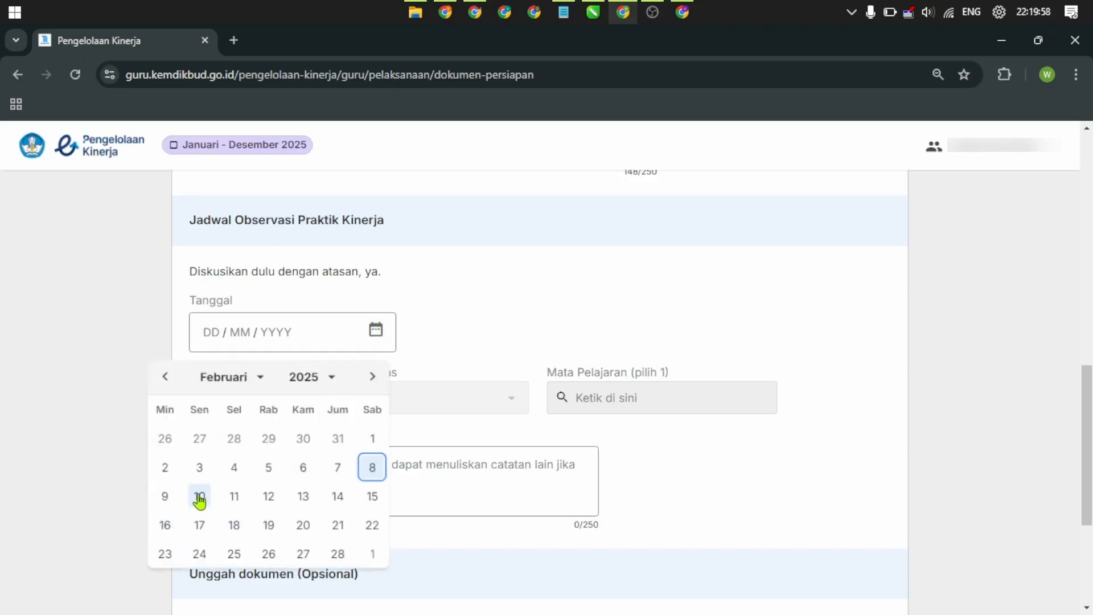
{"action": "left_click", "coordinate": [200, 525]}
{"action": "left_click", "coordinate": [438, 306]}
Step: Set the observation's Jenjang to SD and its Kelas to Kelas 2
{"action": "left_click", "coordinate": [322, 401]}
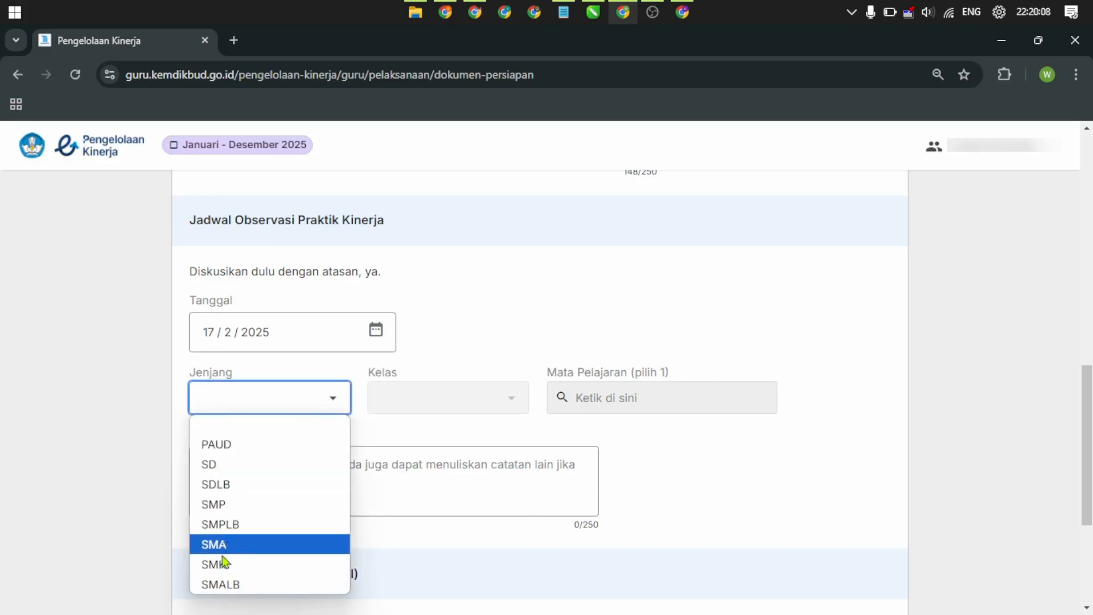
{"action": "left_click", "coordinate": [229, 466]}
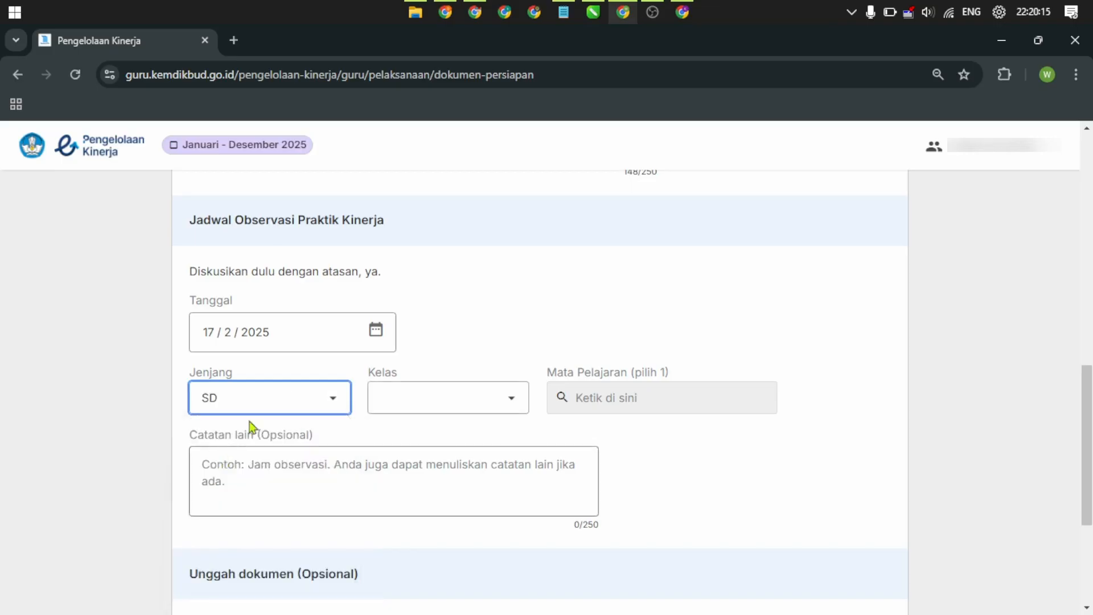
{"action": "left_click", "coordinate": [464, 398]}
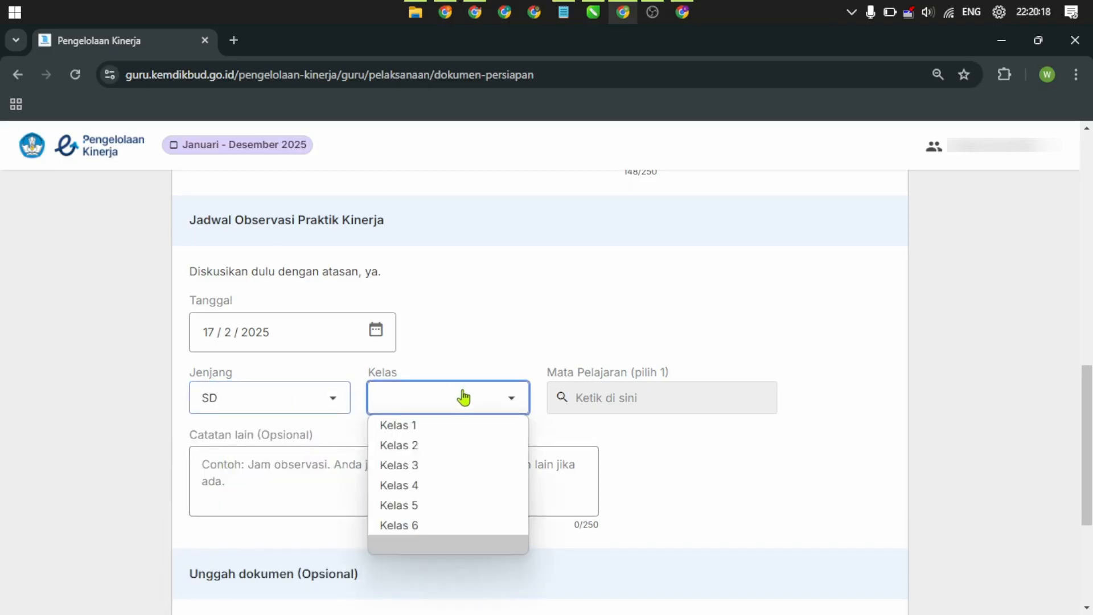
{"action": "left_click", "coordinate": [442, 445]}
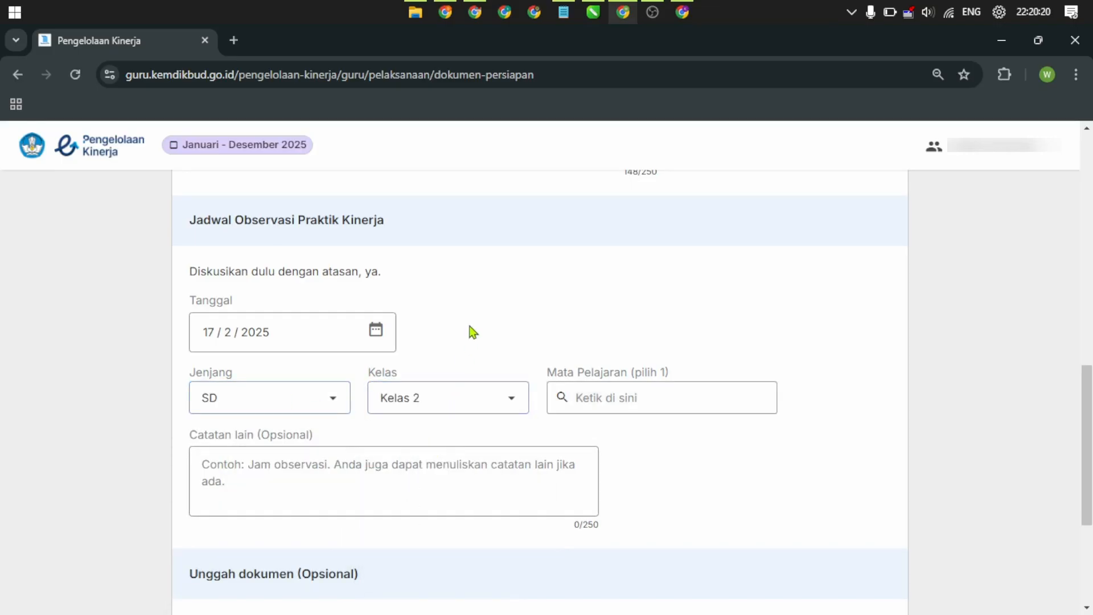
Step: Set the observation's Mata Pelajaran to Bahasa Indonesia
{"action": "left_click", "coordinate": [655, 398]}
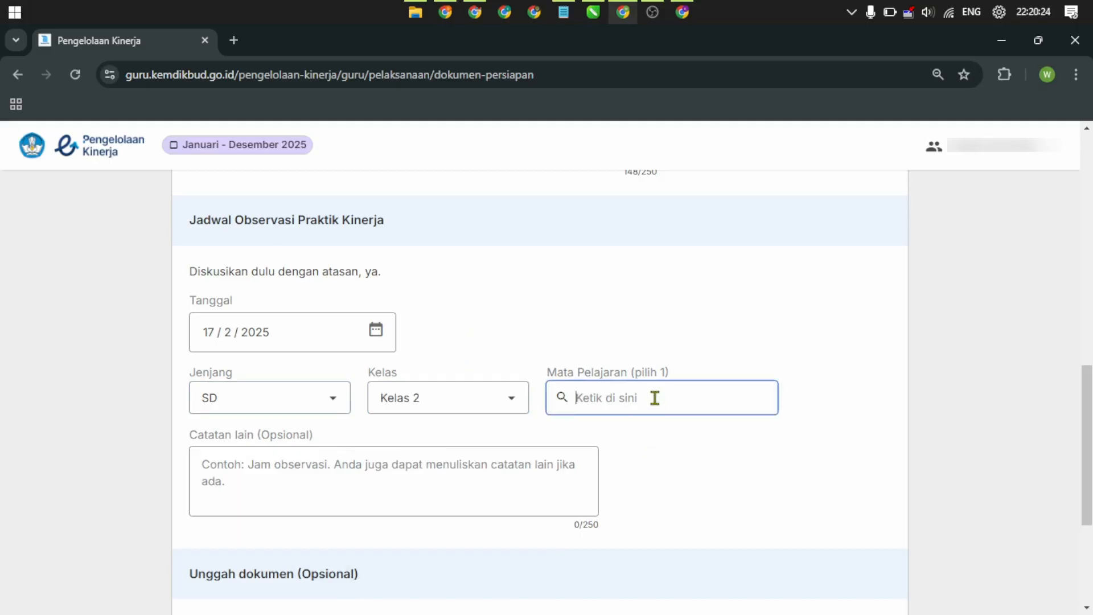
{"action": "type", "text": "bahasa "}
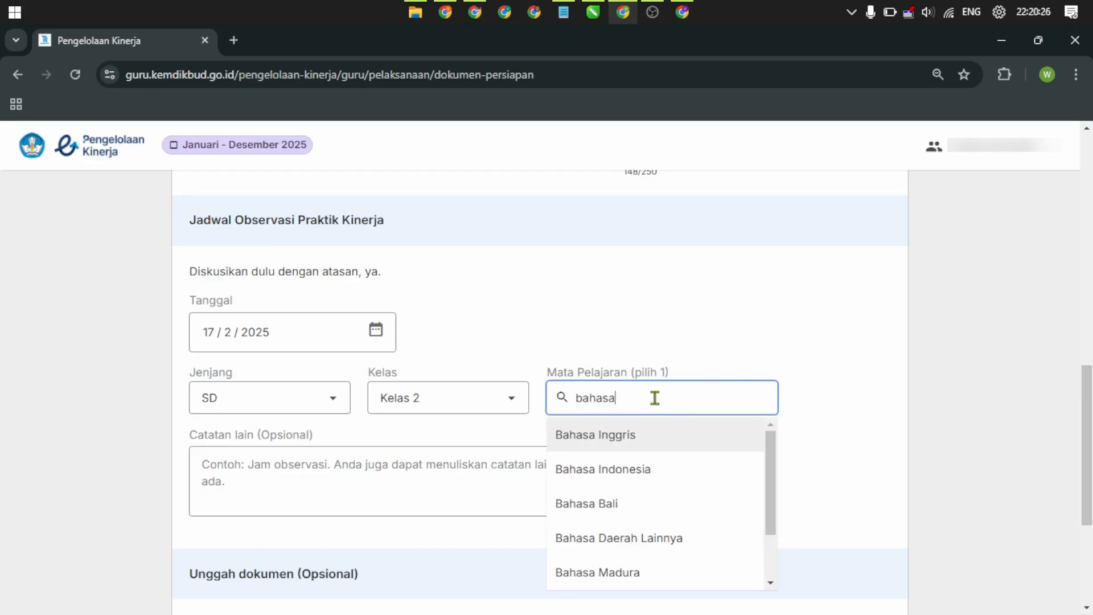
{"action": "type", "text": "b"}
{"action": "key", "text": "BackSpace"}
{"action": "type", "text": "indo"}
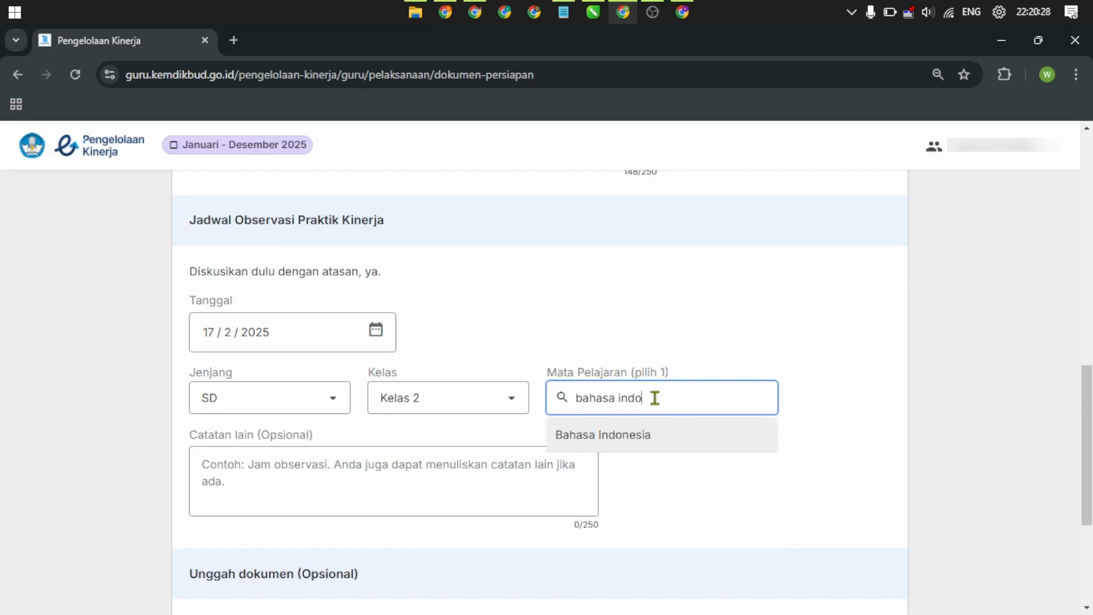
{"action": "left_click", "coordinate": [609, 434]}
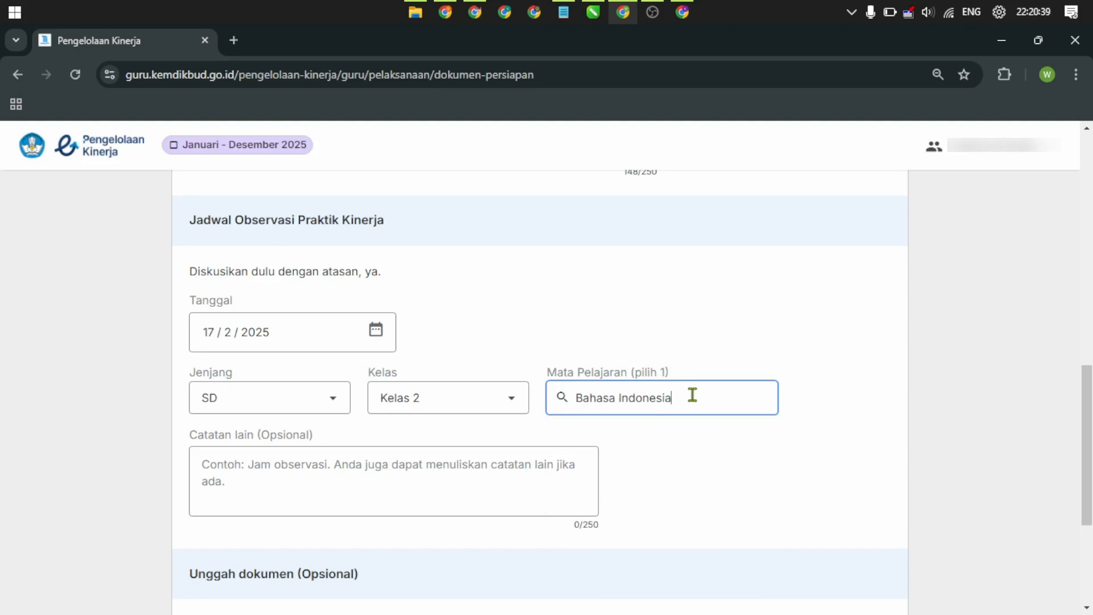
Step: Enter "Pukul 07.35 - 09.00" as the observation time in Catatan lain
{"action": "left_click", "coordinate": [415, 481]}
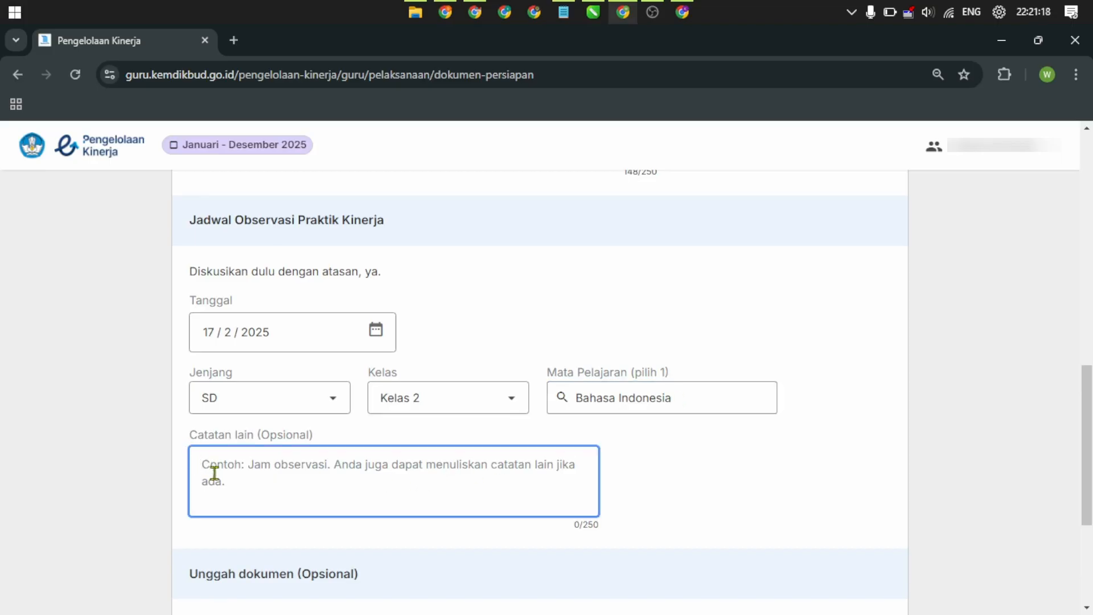
{"action": "type", "text": "P"}
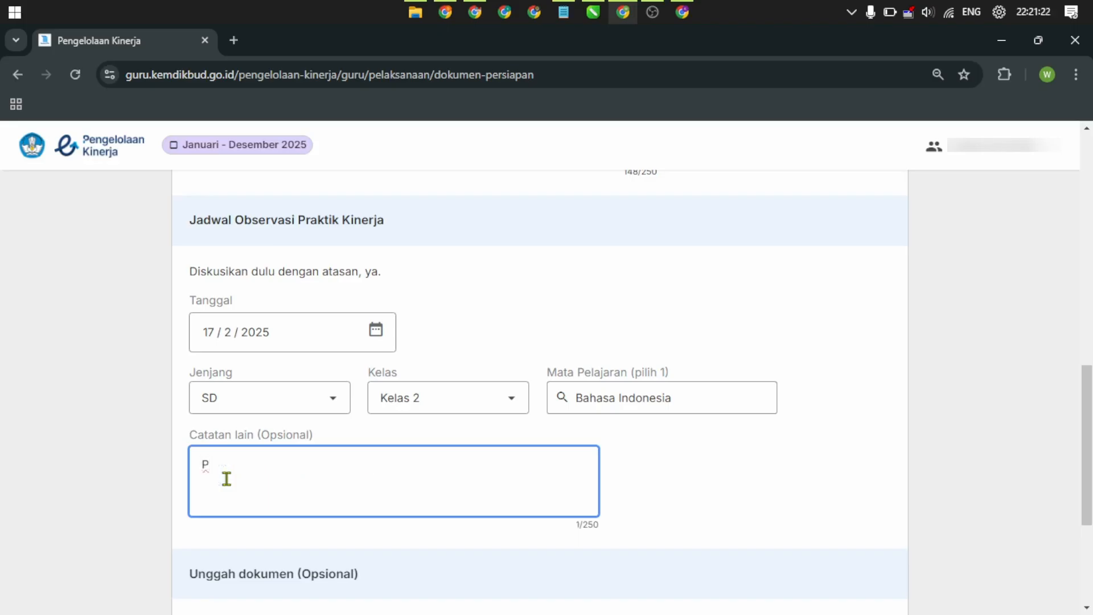
{"action": "type", "text": "ukul 07.35 - 09.00"}
Step: Read the Unggah dokumen (Opsional) section and its instruction about which teaching documents to use
{"action": "left_click_drag", "start_coordinate": [1091, 413], "coordinate": [1074, 497]}
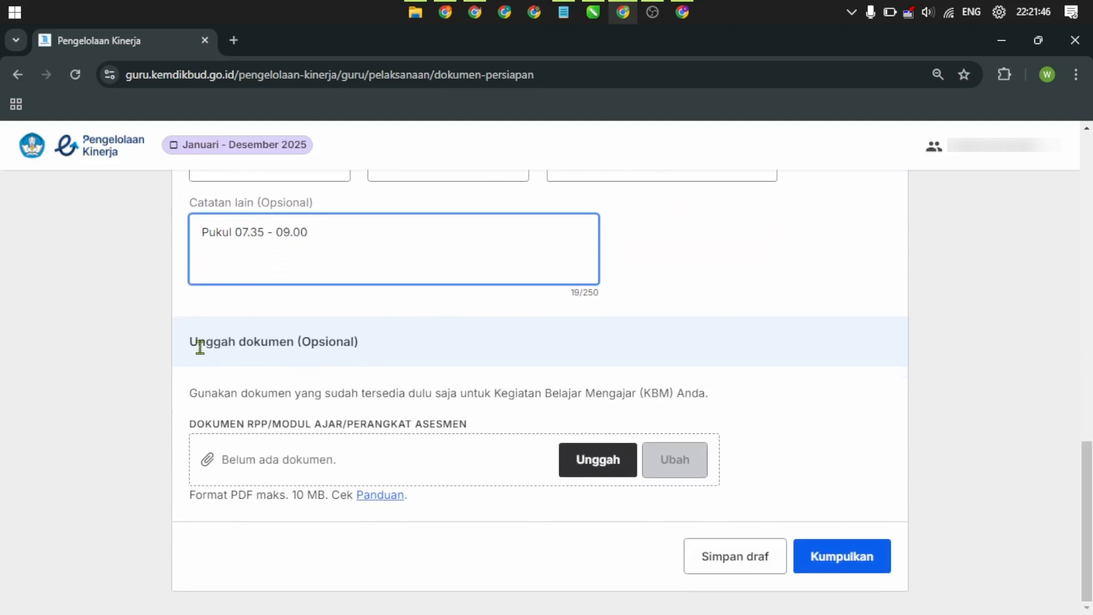
{"action": "left_click_drag", "start_coordinate": [190, 345], "coordinate": [373, 349]}
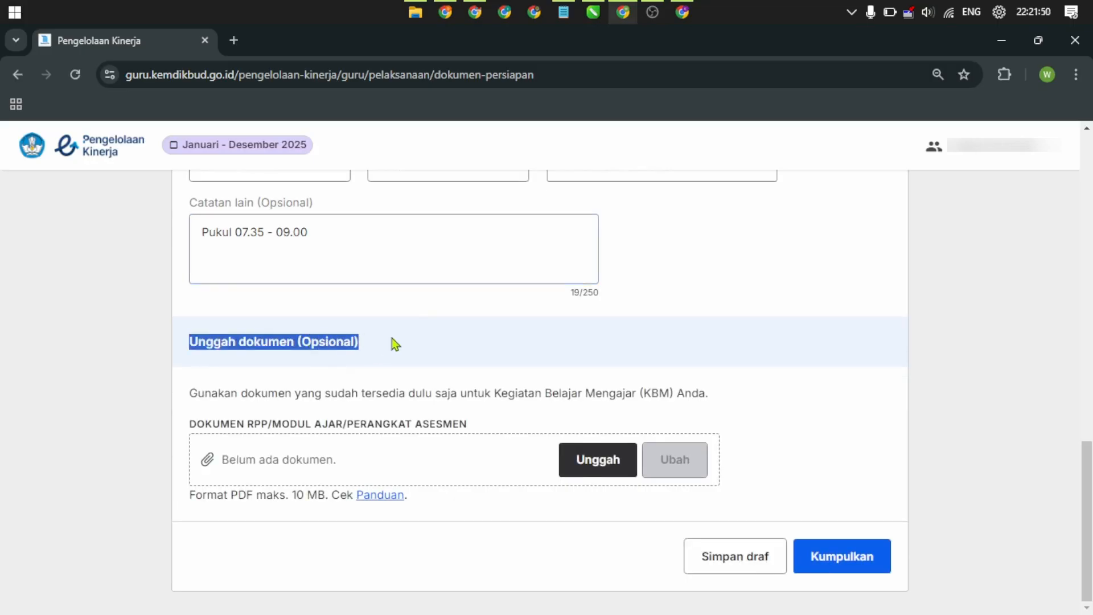
{"action": "left_click", "coordinate": [391, 338]}
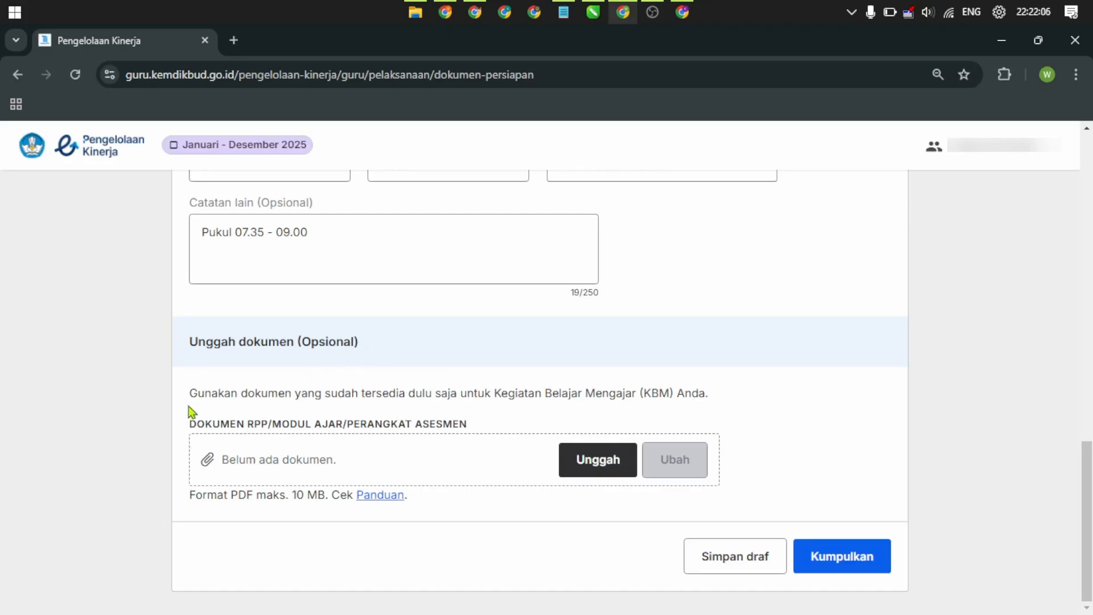
{"action": "left_click_drag", "start_coordinate": [190, 391], "coordinate": [718, 402]}
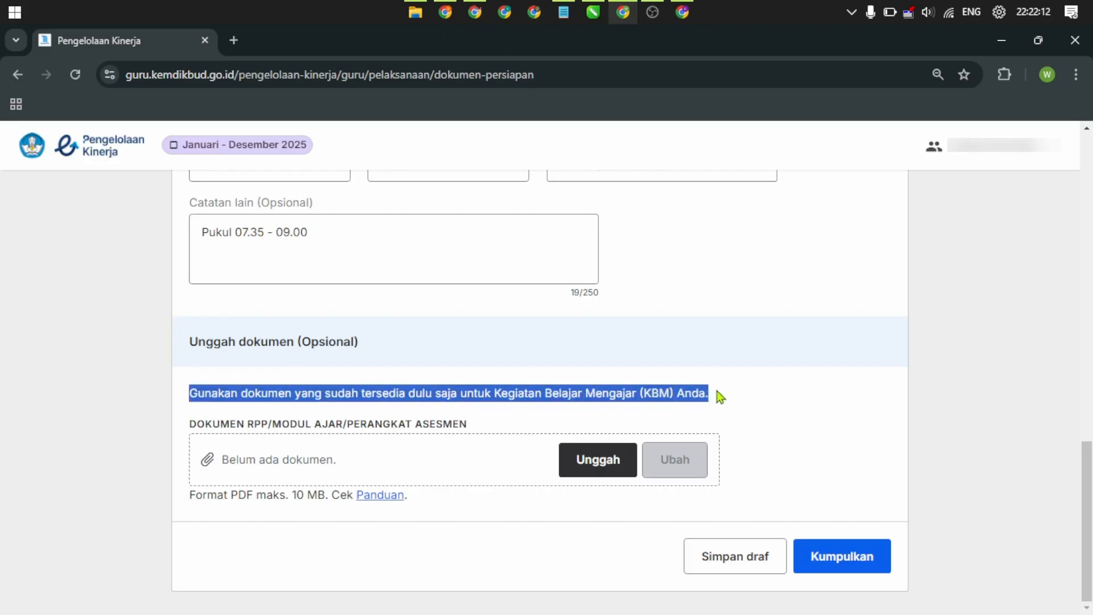
{"action": "left_click", "coordinate": [400, 337]}
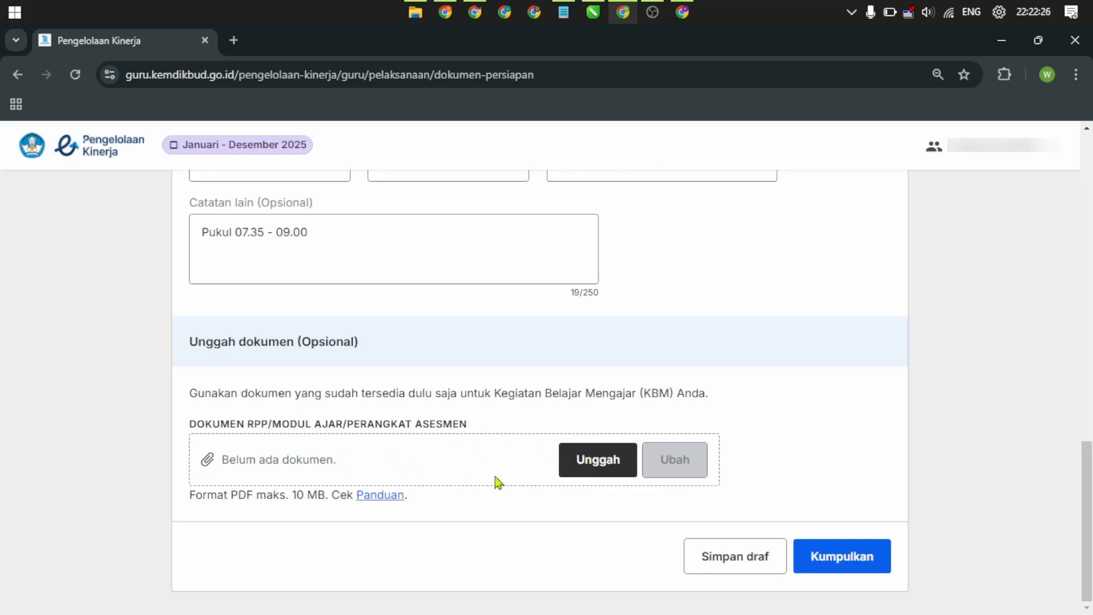
Step: Review the upload methods for the RPP/Modul Ajar document without choosing one, and check the file format and size limit
{"action": "left_click", "coordinate": [605, 463]}
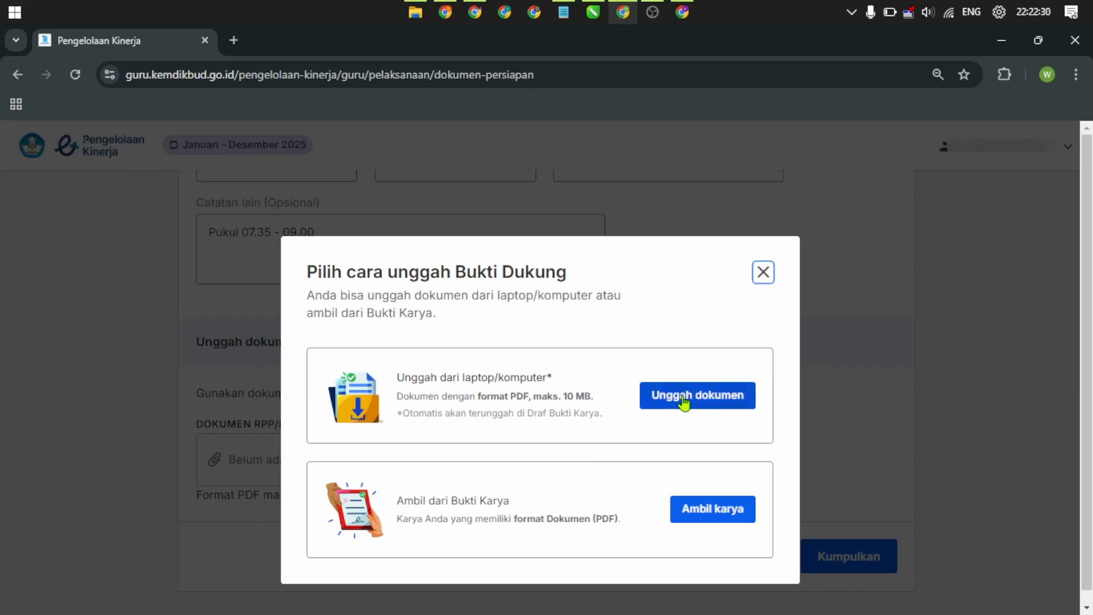
{"action": "left_click_drag", "start_coordinate": [452, 378], "coordinate": [547, 378]}
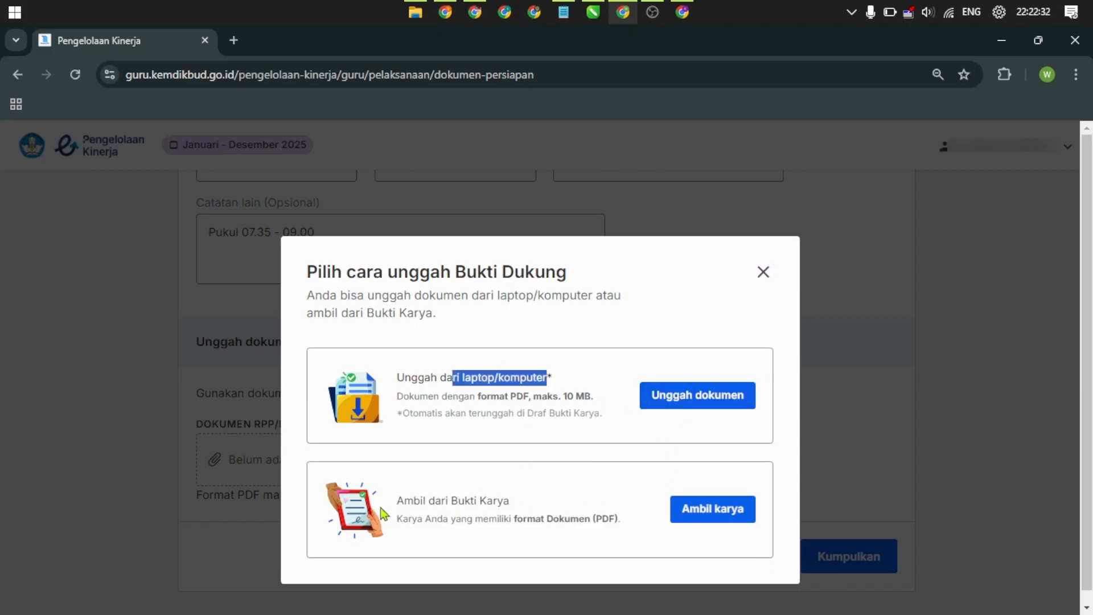
{"action": "left_click_drag", "start_coordinate": [401, 501], "coordinate": [561, 507]}
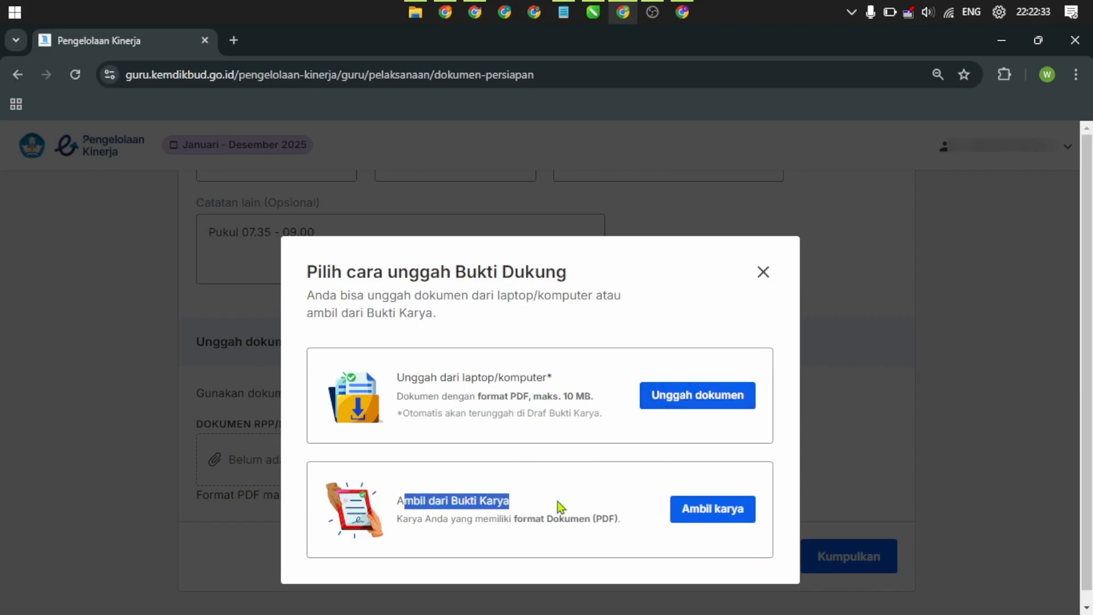
{"action": "left_click", "coordinate": [764, 272]}
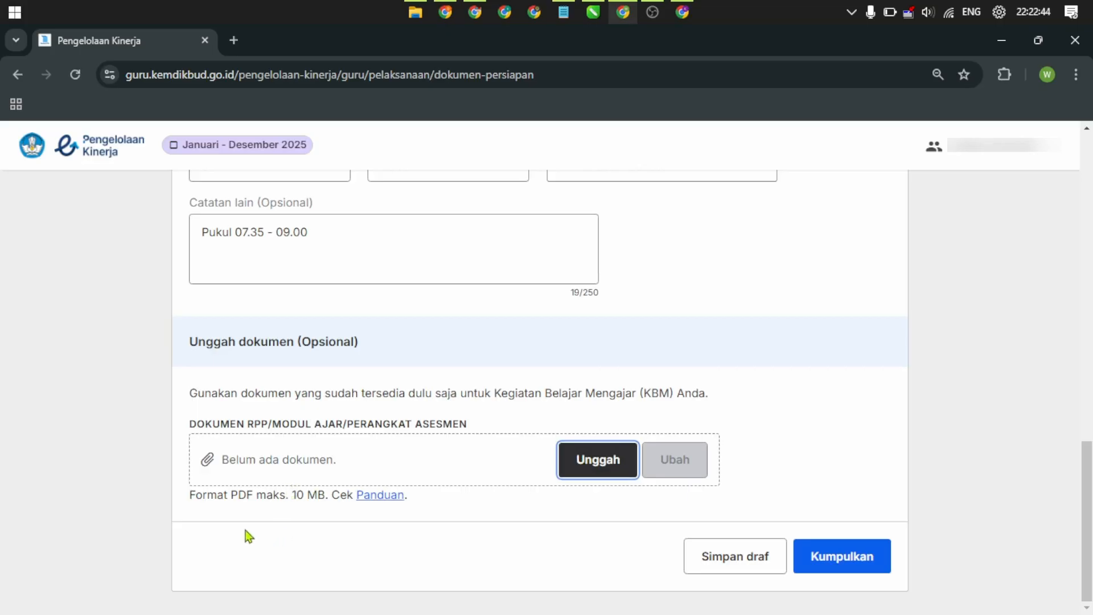
{"action": "left_click_drag", "start_coordinate": [187, 496], "coordinate": [325, 496]}
{"action": "left_click", "coordinate": [308, 519]}
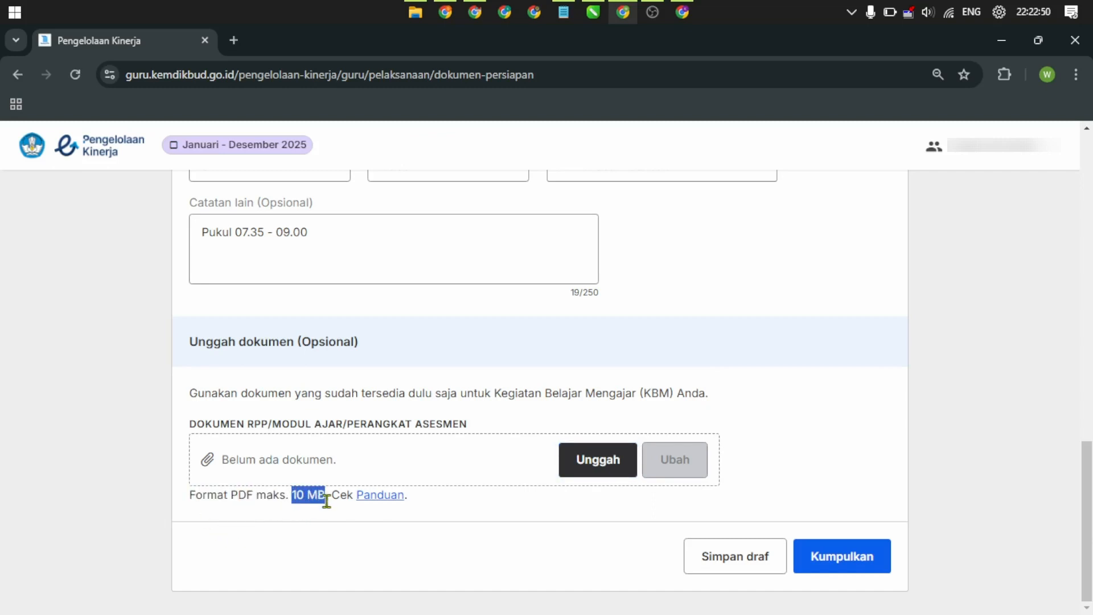
{"action": "left_click", "coordinate": [360, 520]}
Step: Submit the Dokumen Persiapan, acknowledging that its contents can be changed until it is assessed
{"action": "left_click", "coordinate": [855, 558]}
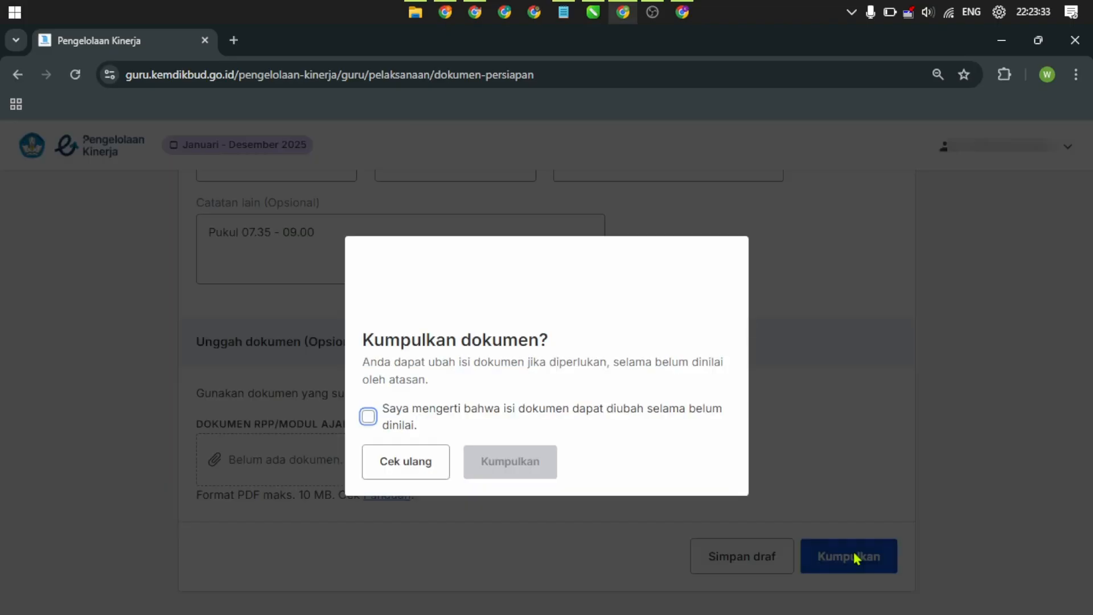
{"action": "left_click", "coordinate": [369, 418]}
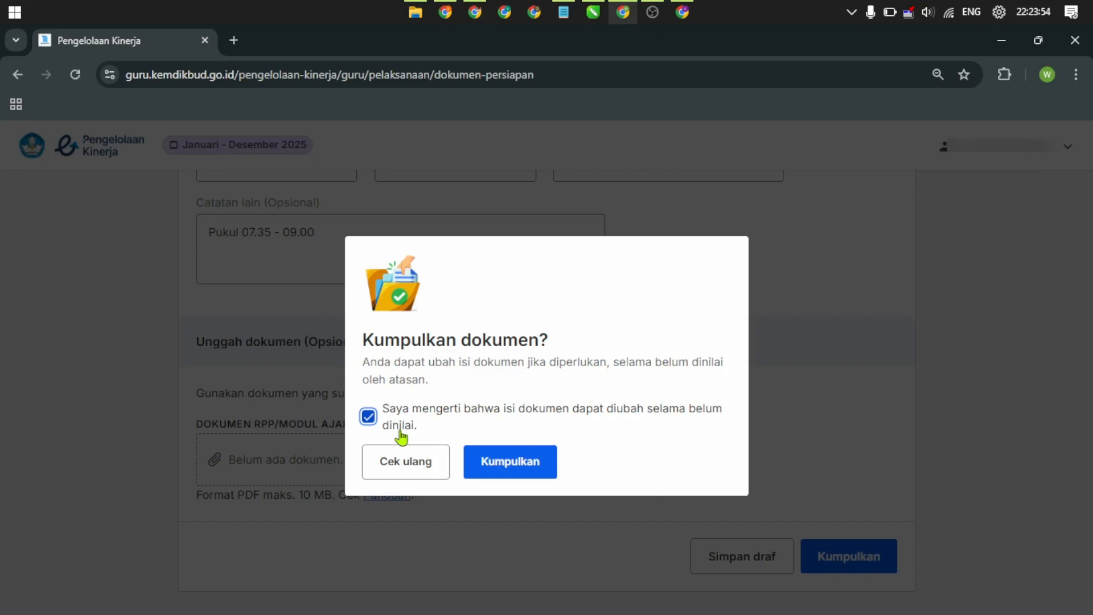
{"action": "left_click", "coordinate": [527, 469]}
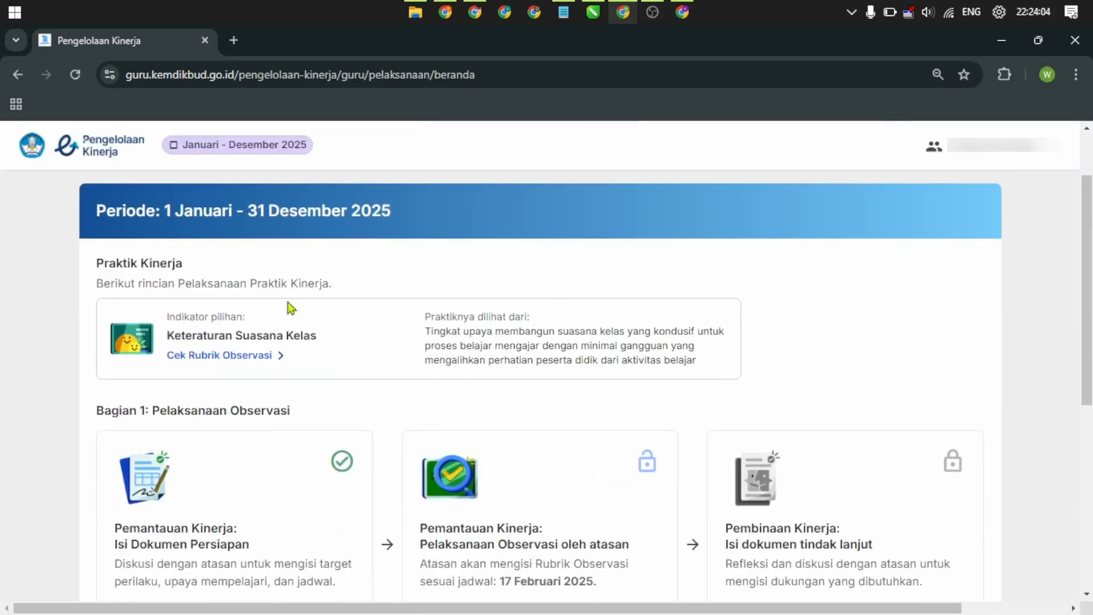
Step: Check the status and editing option of Isi Dokumen Persiapan under Bagian 1: Pelaksanaan Observasi
{"action": "scroll", "coordinate": [1081, 340], "scroll_direction": "down", "scroll_amount": 2}
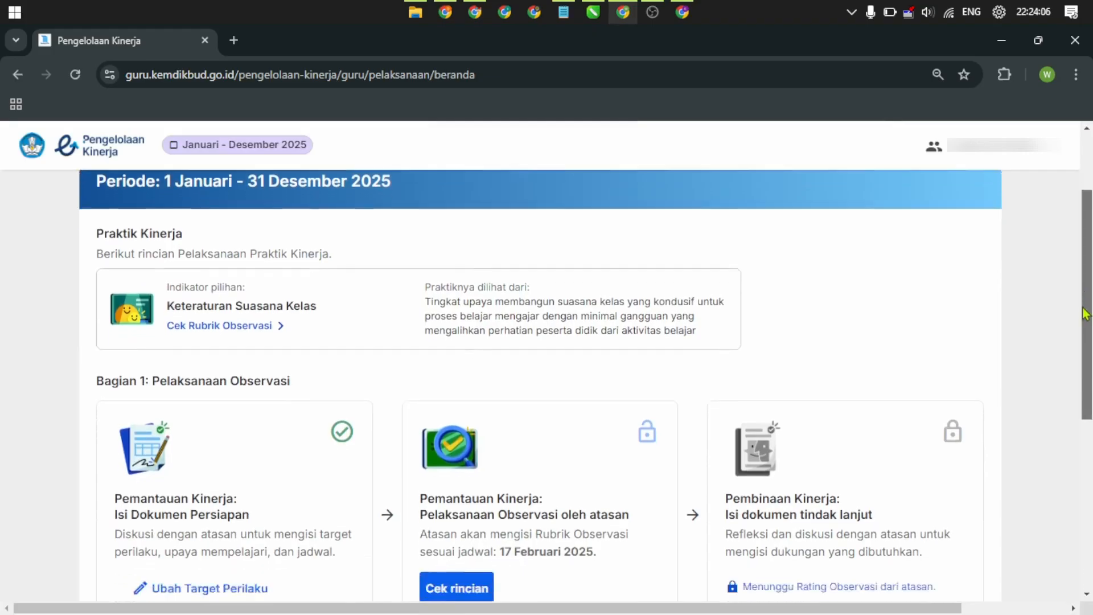
{"action": "left_click_drag", "start_coordinate": [1080, 340], "coordinate": [1059, 393]}
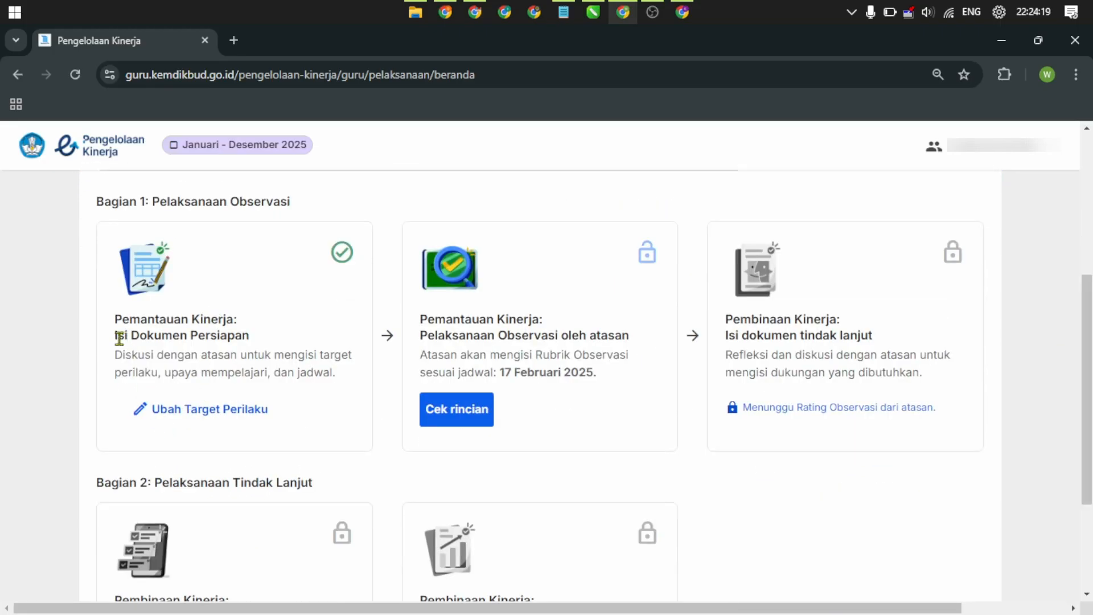
{"action": "left_click_drag", "start_coordinate": [118, 336], "coordinate": [285, 342]}
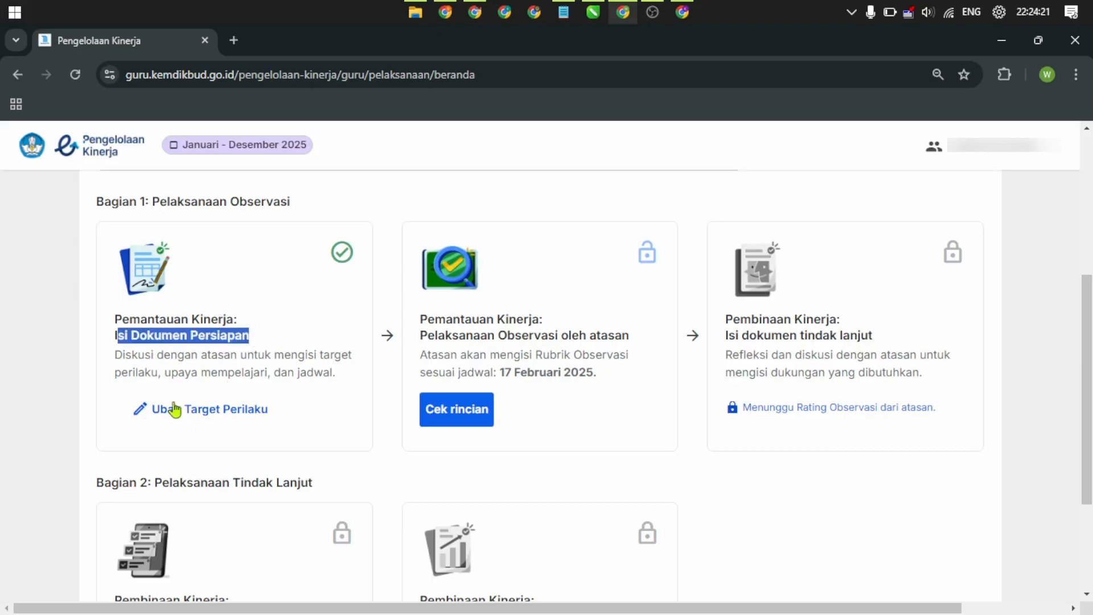
{"action": "left_click", "coordinate": [262, 436]}
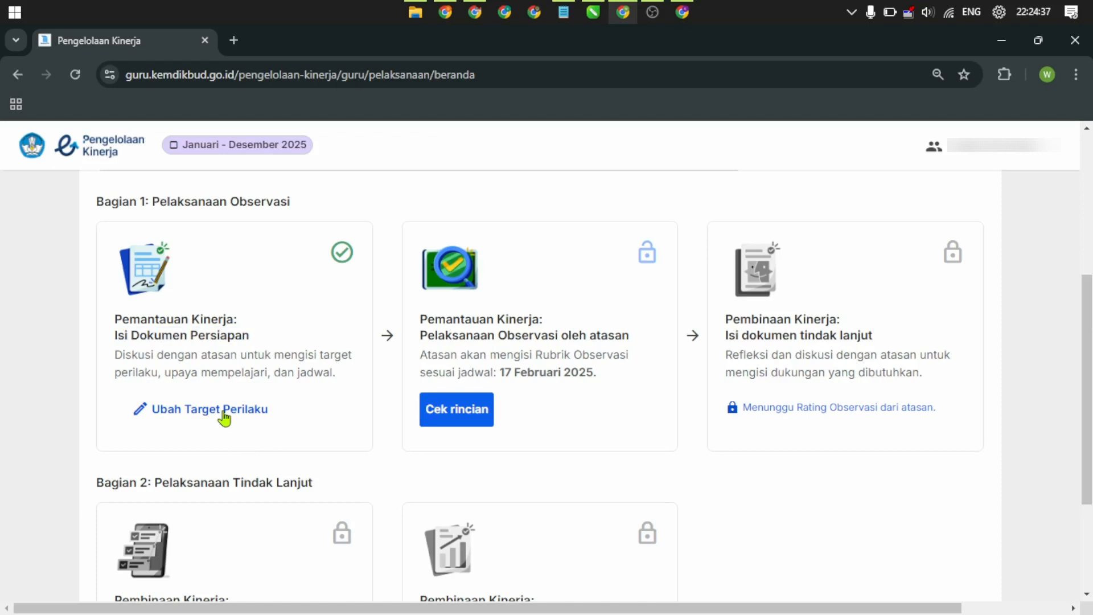
Step: Open the details of Pelaksanaan Observasi oleh atasan and review the schedule, Target Perilaku and Upaya Mempelajari
{"action": "left_click", "coordinate": [468, 411]}
{"action": "scroll", "coordinate": [612, 305], "scroll_direction": "down", "scroll_amount": 5}
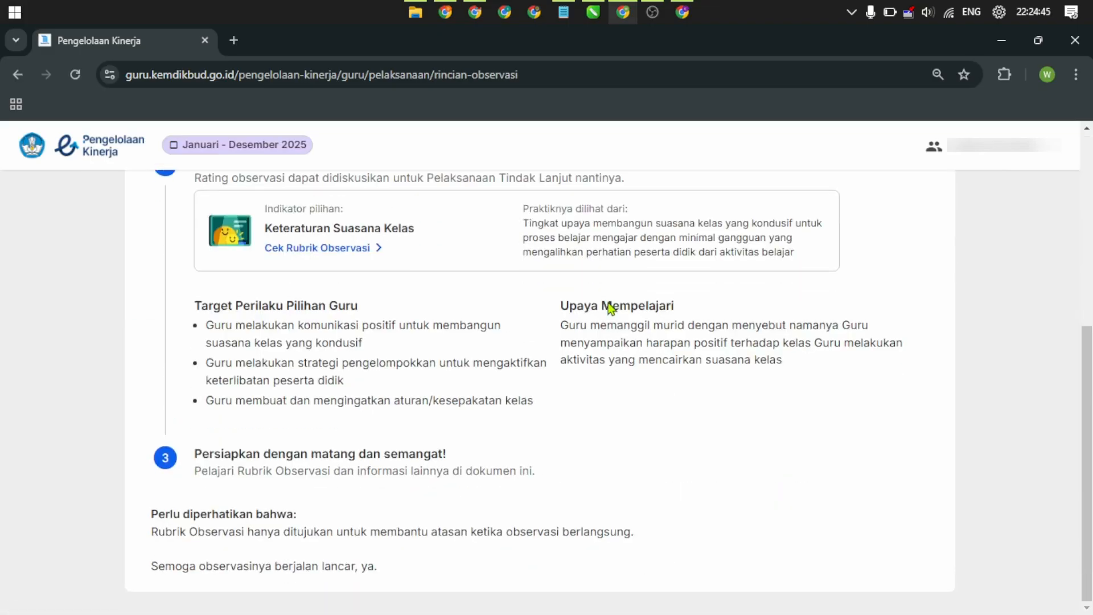
{"action": "scroll", "coordinate": [611, 307], "scroll_direction": "up", "scroll_amount": 5}
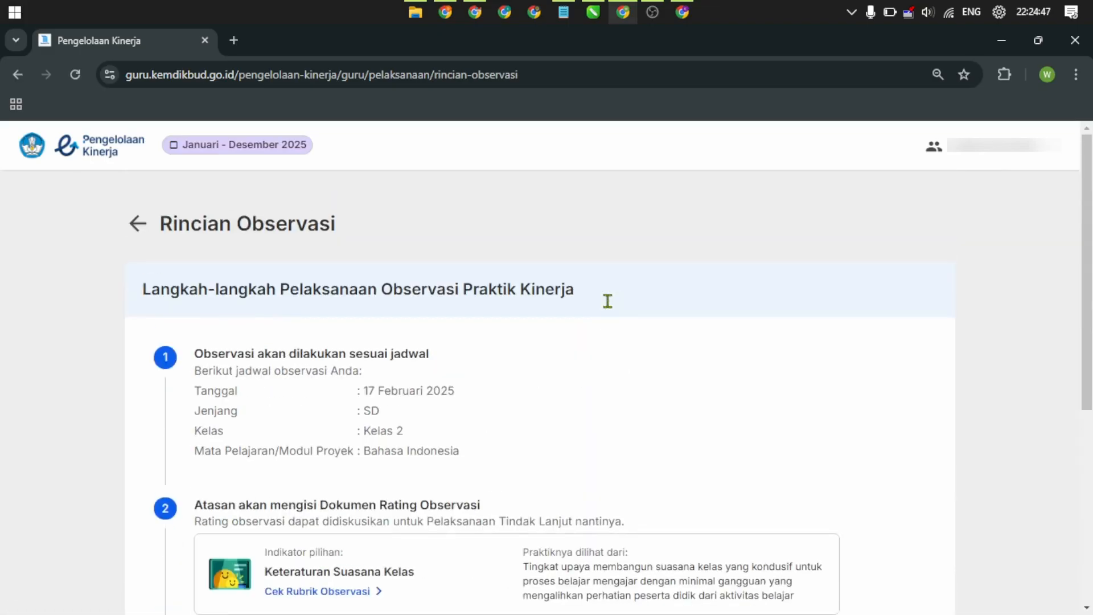
{"action": "scroll", "coordinate": [608, 298], "scroll_direction": "down", "scroll_amount": 2}
{"action": "scroll", "coordinate": [611, 309], "scroll_direction": "down", "scroll_amount": 3}
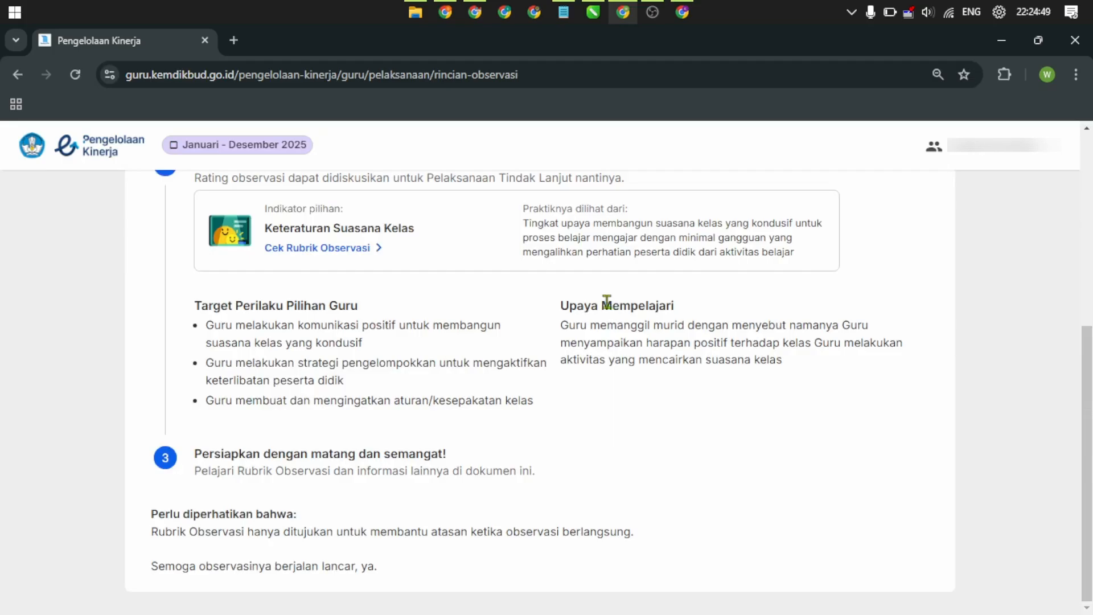
{"action": "scroll", "coordinate": [282, 341], "scroll_direction": "up", "scroll_amount": 3}
{"action": "scroll", "coordinate": [163, 244], "scroll_direction": "up", "scroll_amount": 3}
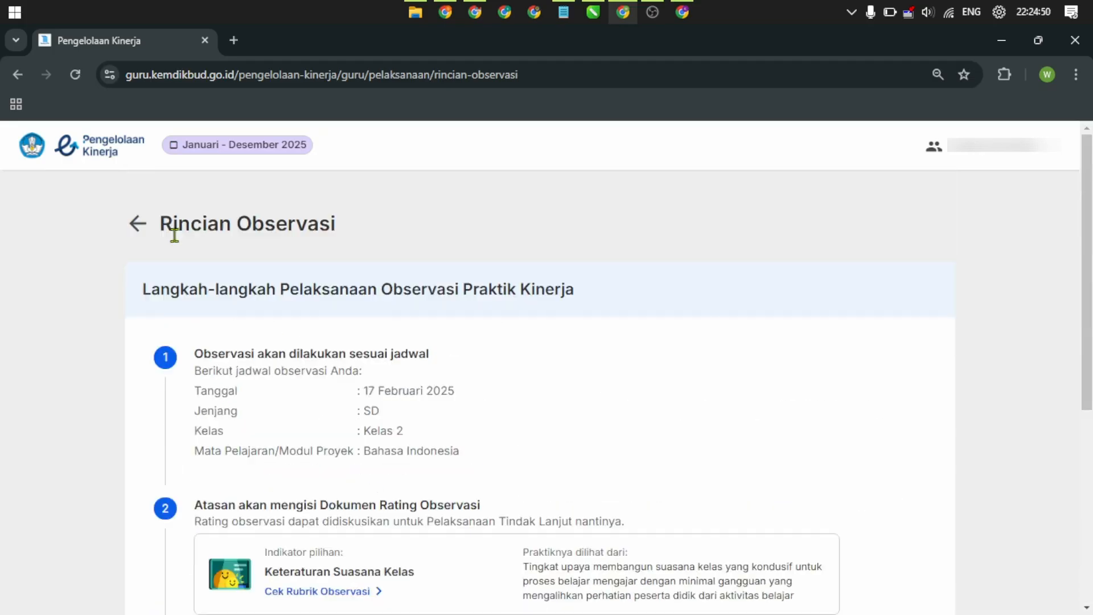
Step: Return to the Praktik Kinerja overview and examine the Isi dokumen tindak lanjut and Isi Dokumen Persiapan stages
{"action": "left_click", "coordinate": [138, 236]}
{"action": "scroll", "coordinate": [630, 361], "scroll_direction": "down", "scroll_amount": 4}
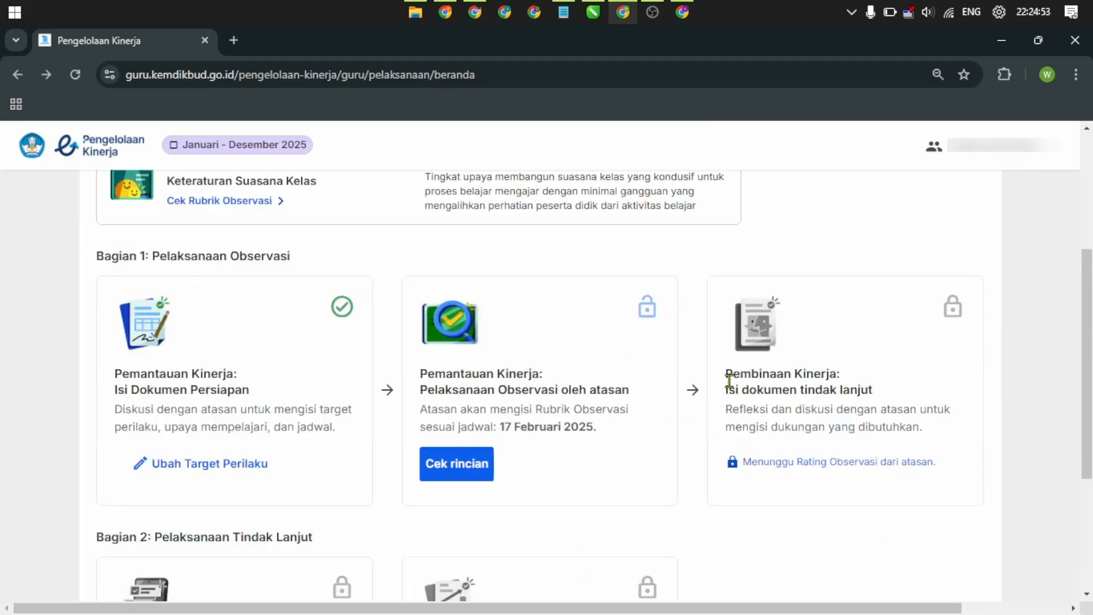
{"action": "left_click_drag", "start_coordinate": [729, 392], "coordinate": [893, 394]}
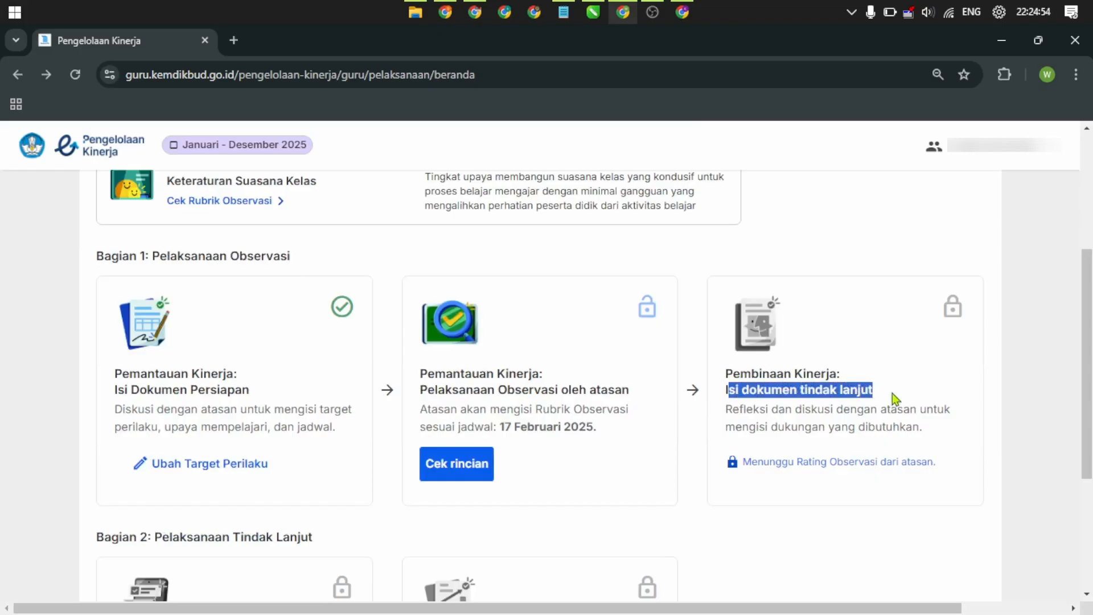
{"action": "left_click", "coordinate": [1037, 360]}
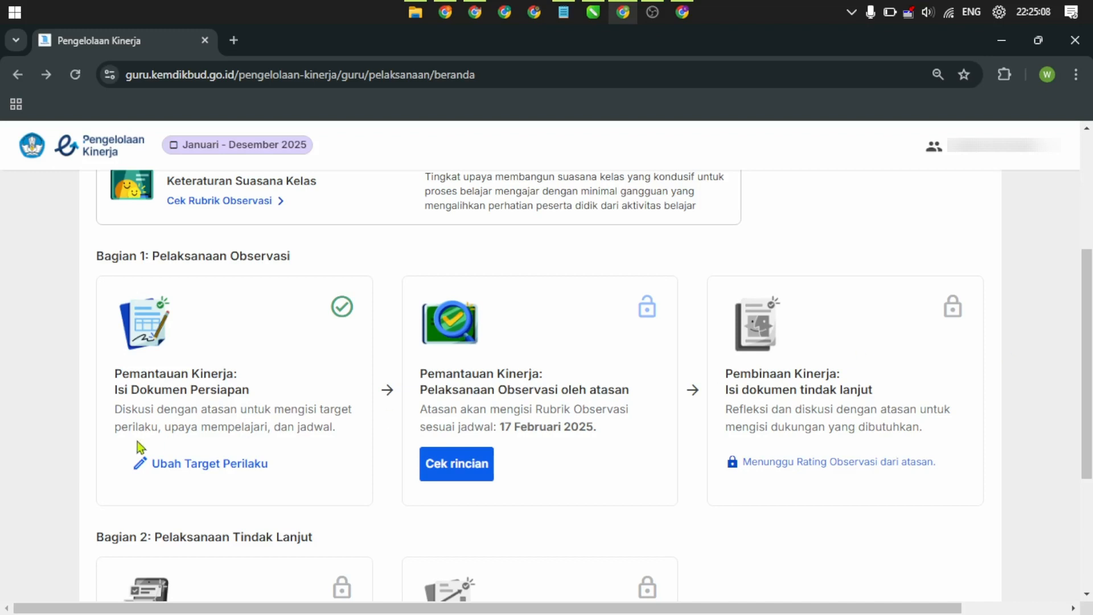
{"action": "left_click_drag", "start_coordinate": [116, 389], "coordinate": [254, 386]}
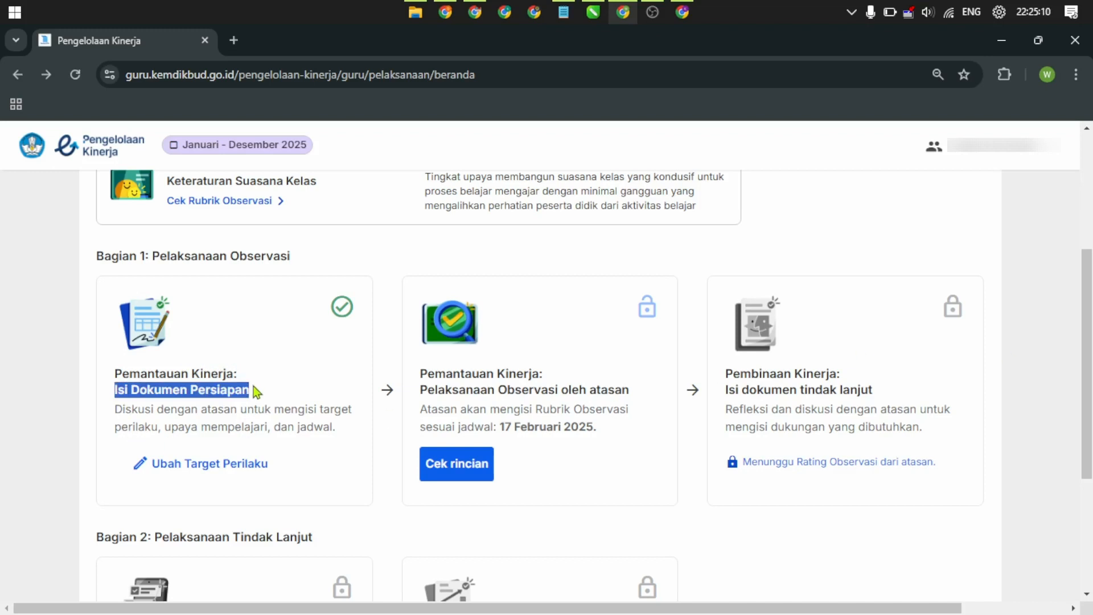